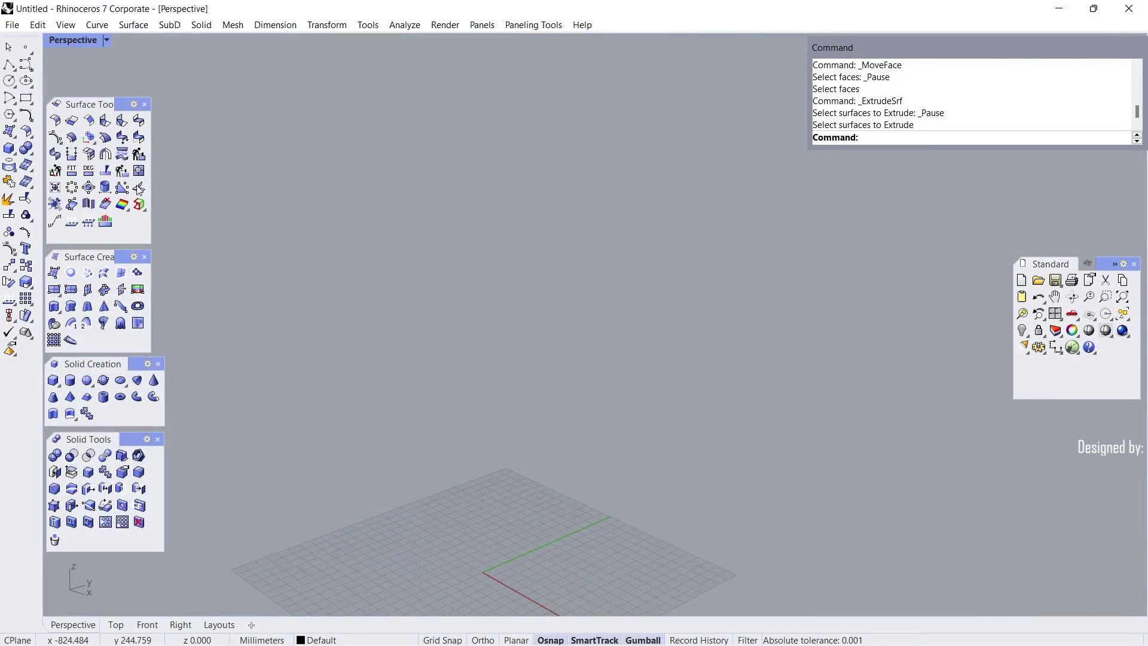
Step: Start the Box: Corner to Corner, Height command from the left toolbar
left_click(10, 147)
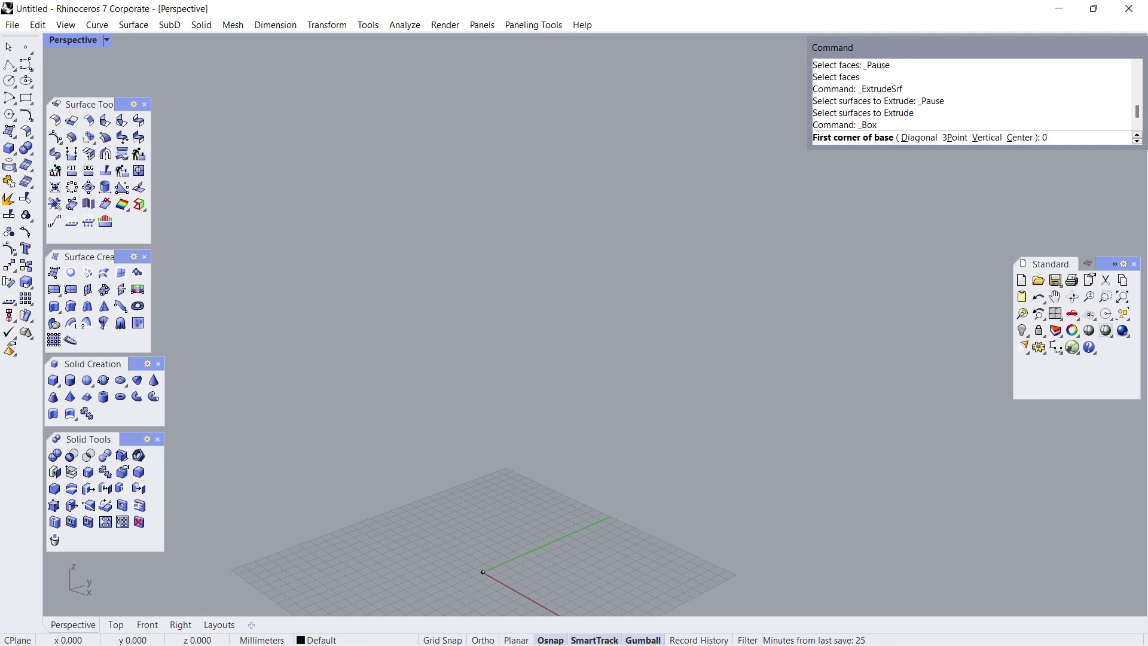
Step: Build the tower's base box from corner 0 with length 40, width 18 and height 165
type("0")
key("Return")
type("40")
key("Return")
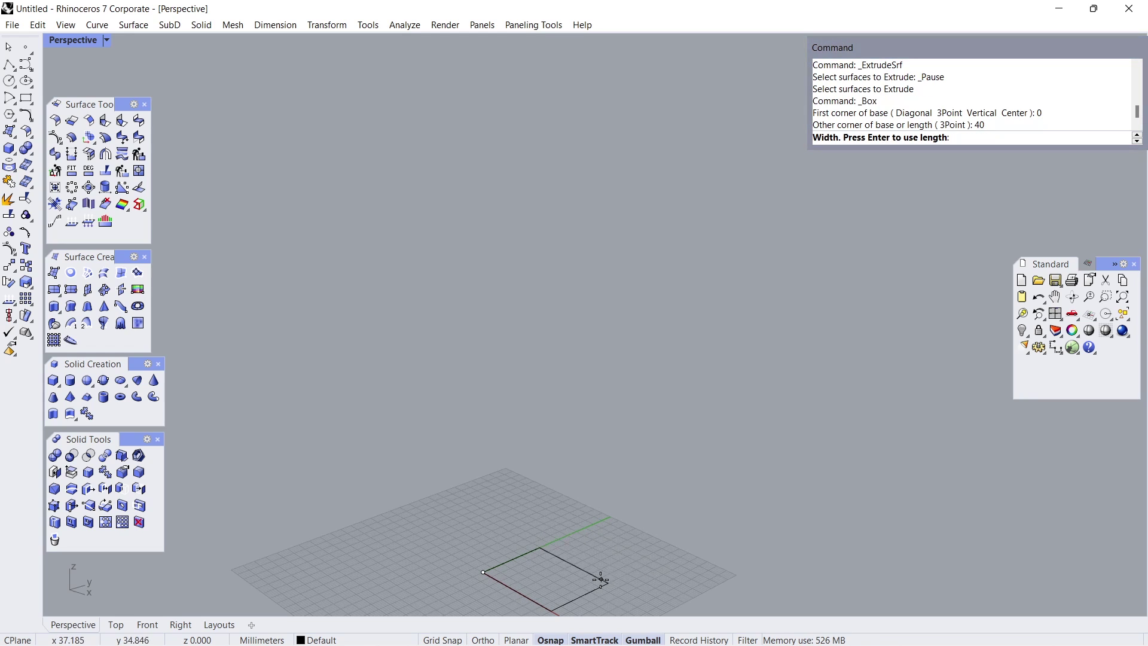
type("18")
key("Return")
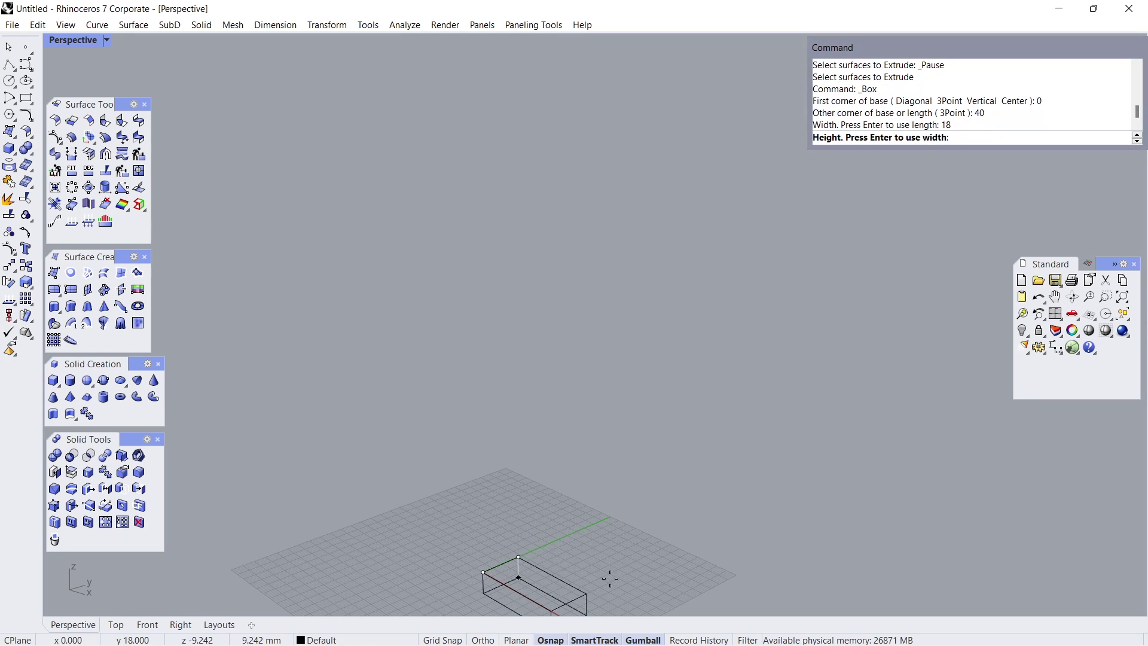
type("165")
key("Return")
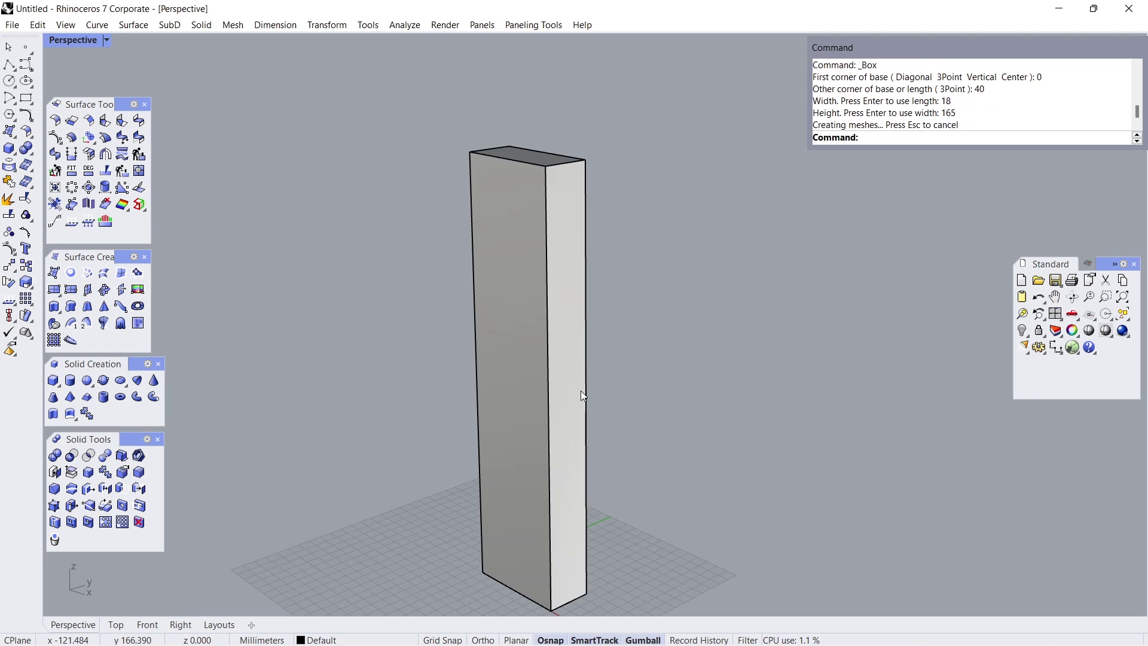
Step: Delete the box's front and right faces with DeleteFaces
left_click(54, 540)
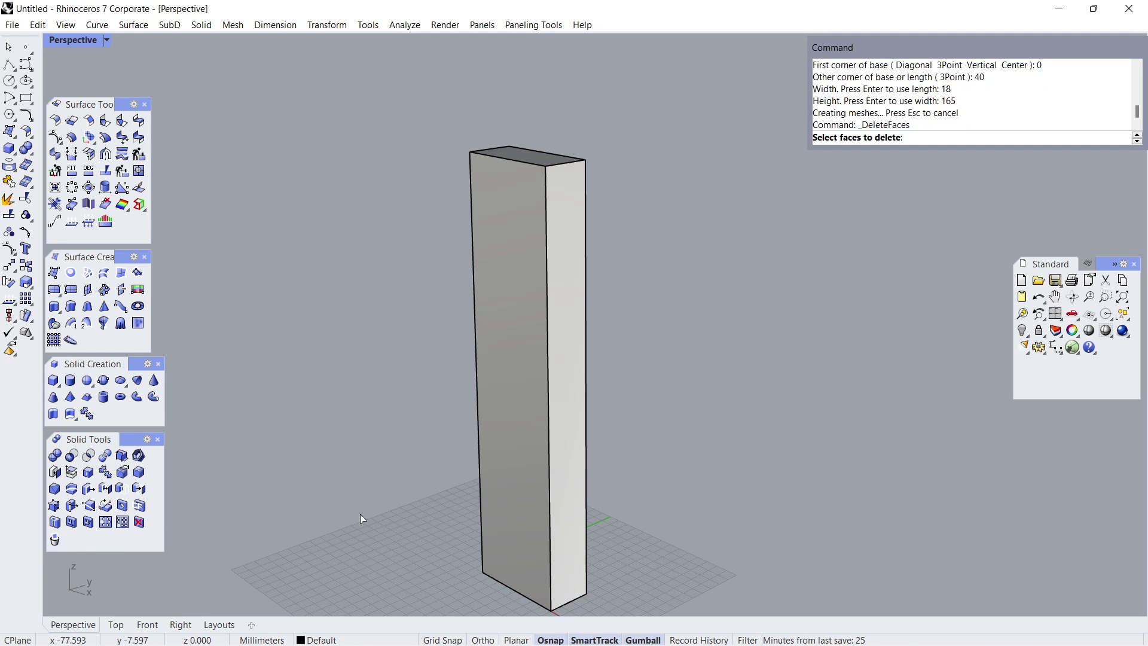
left_click(516, 469)
left_click(565, 491)
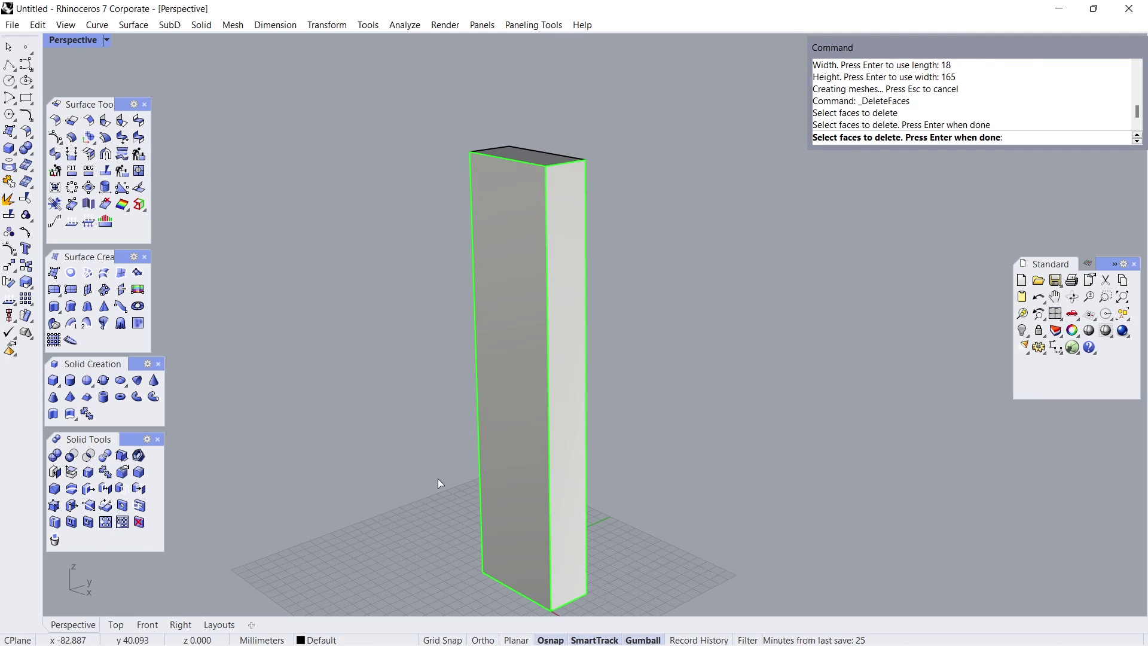
key("Return")
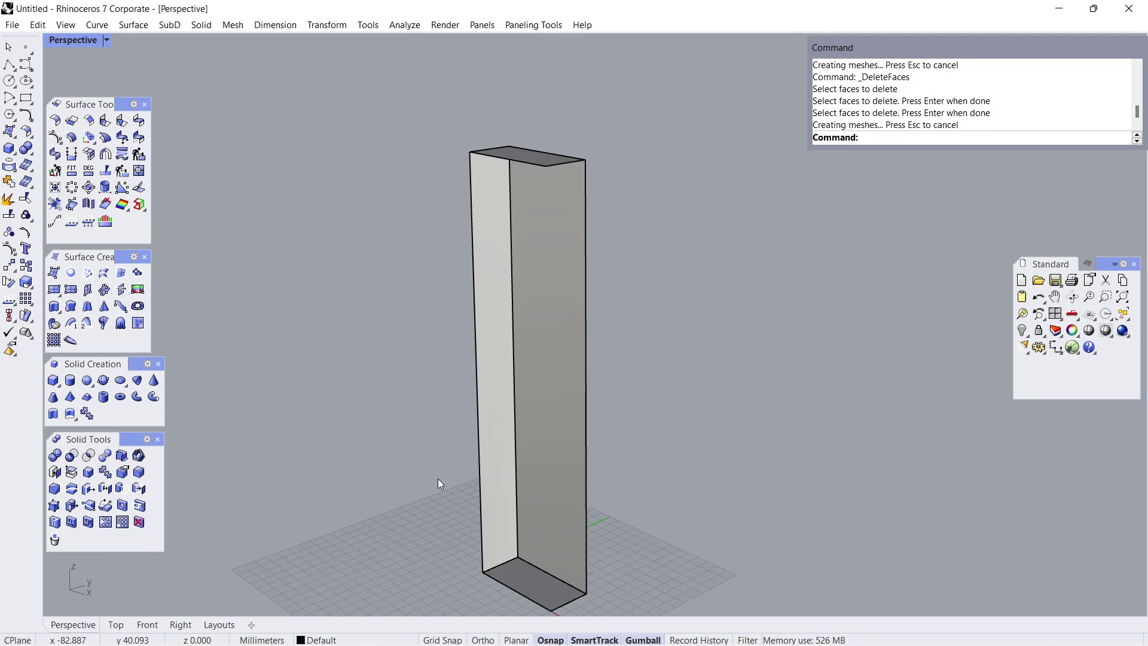
Step: Extrude the box's bottom edge and top front edge into 20 mm strips
left_click(53, 414)
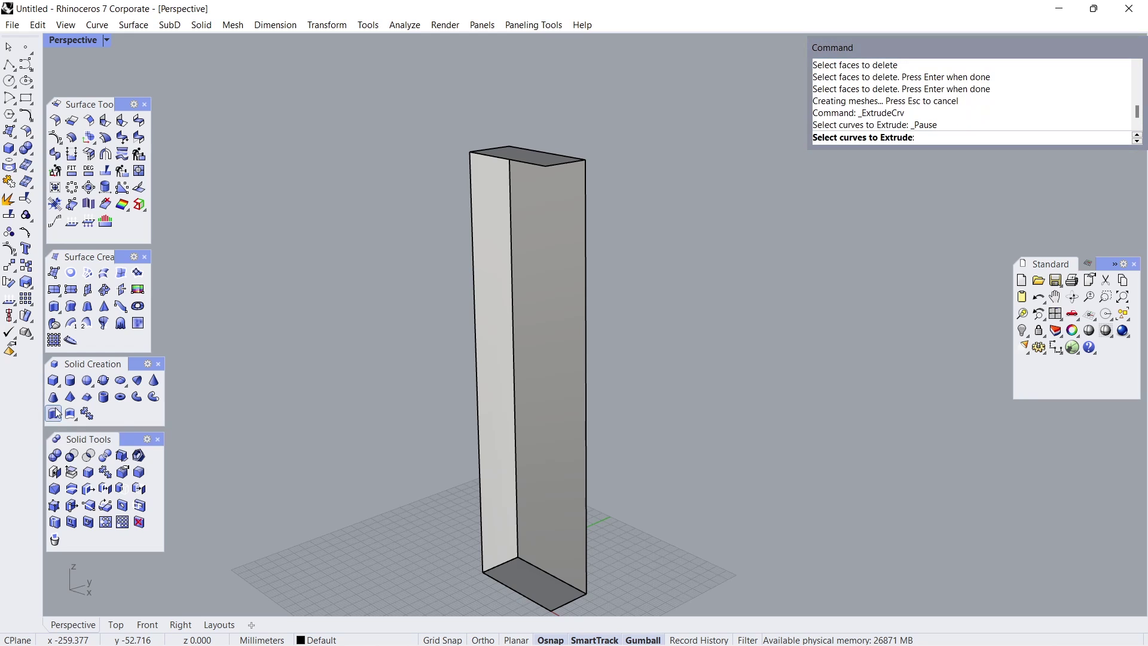
left_click(564, 606)
key("Return")
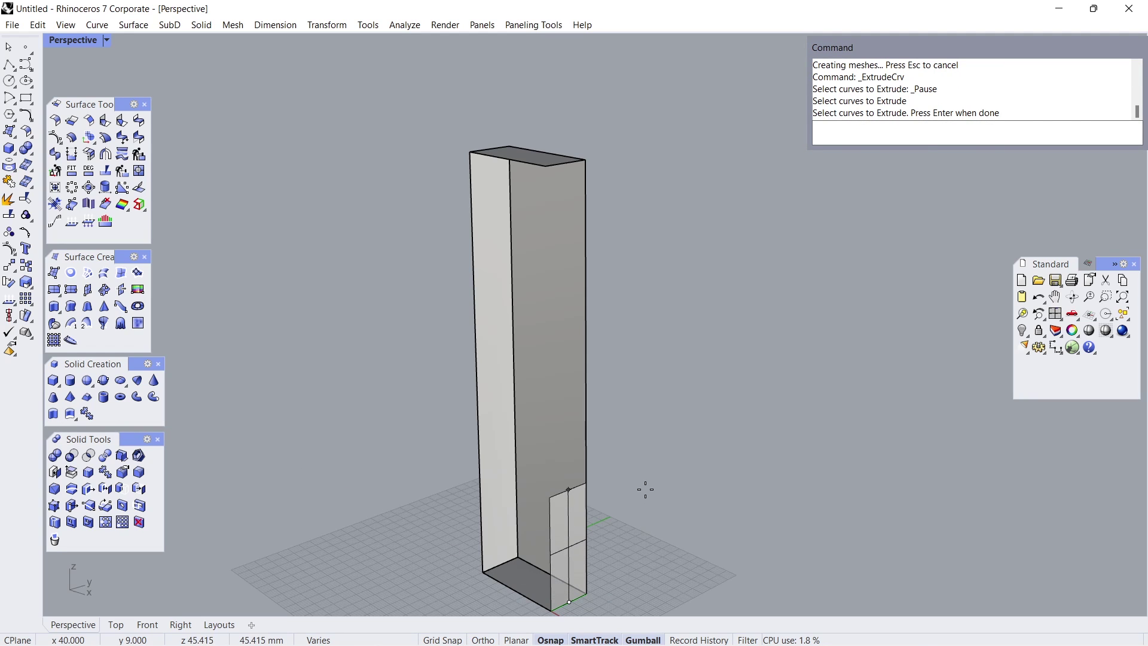
key("Return")
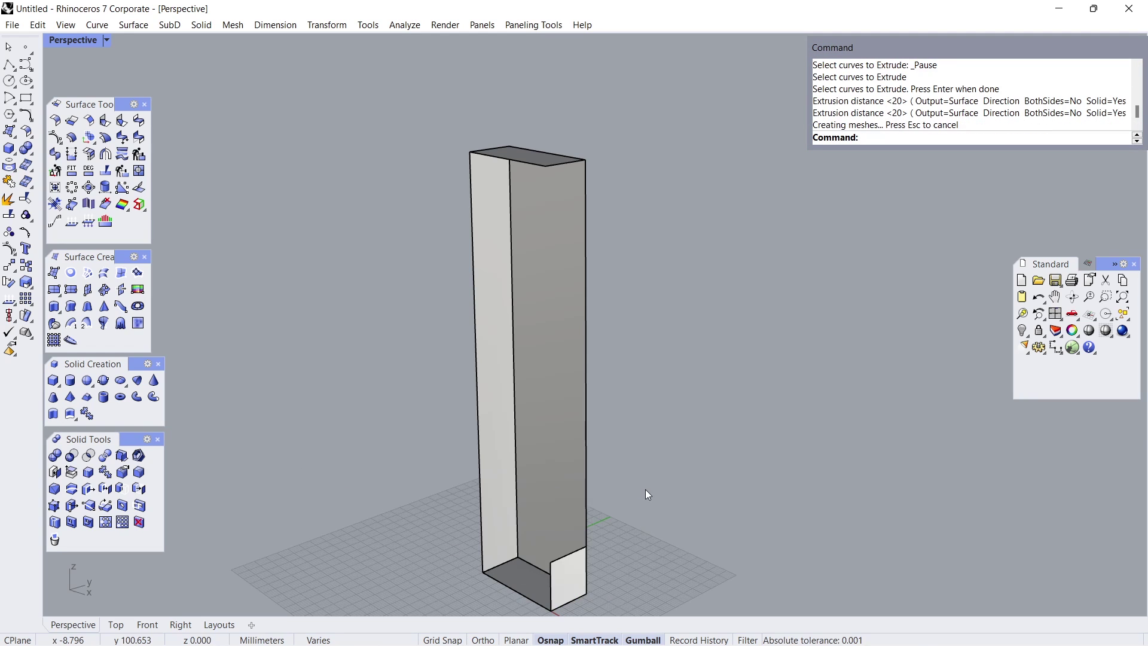
right_click(512, 308)
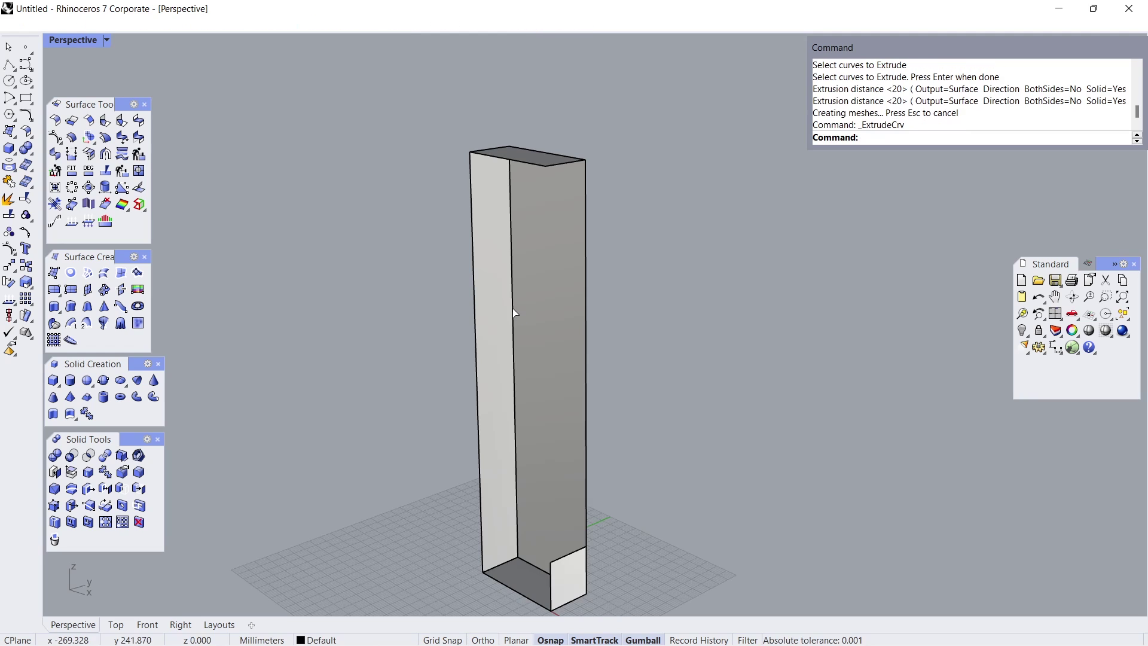
left_click(490, 158)
key("Return")
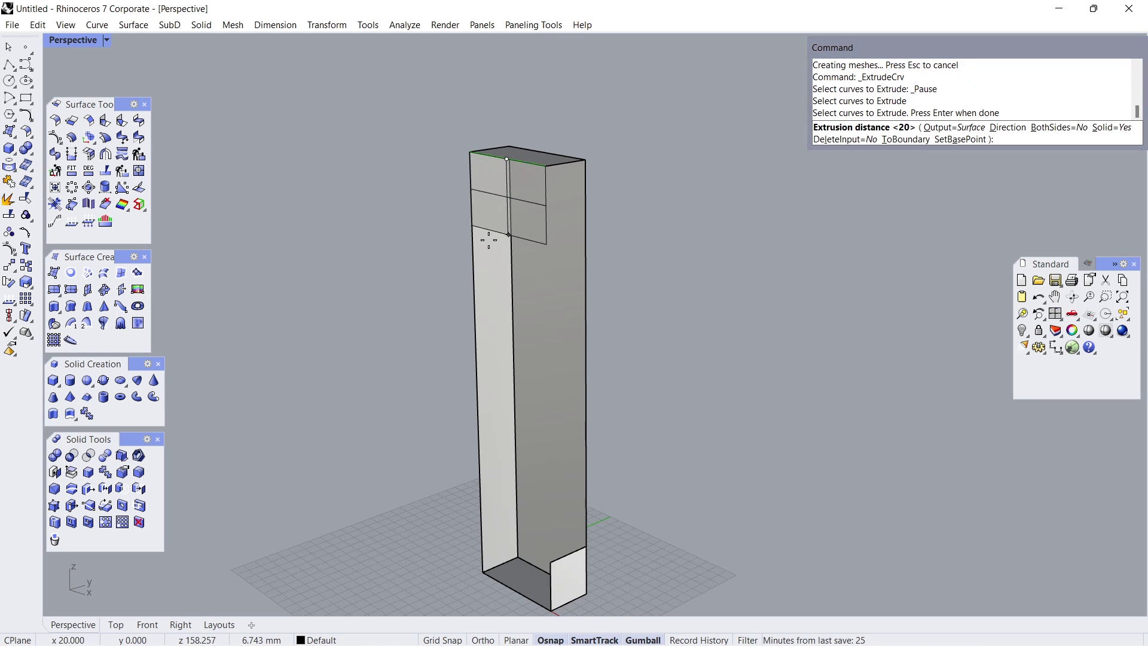
type("20")
key("Return")
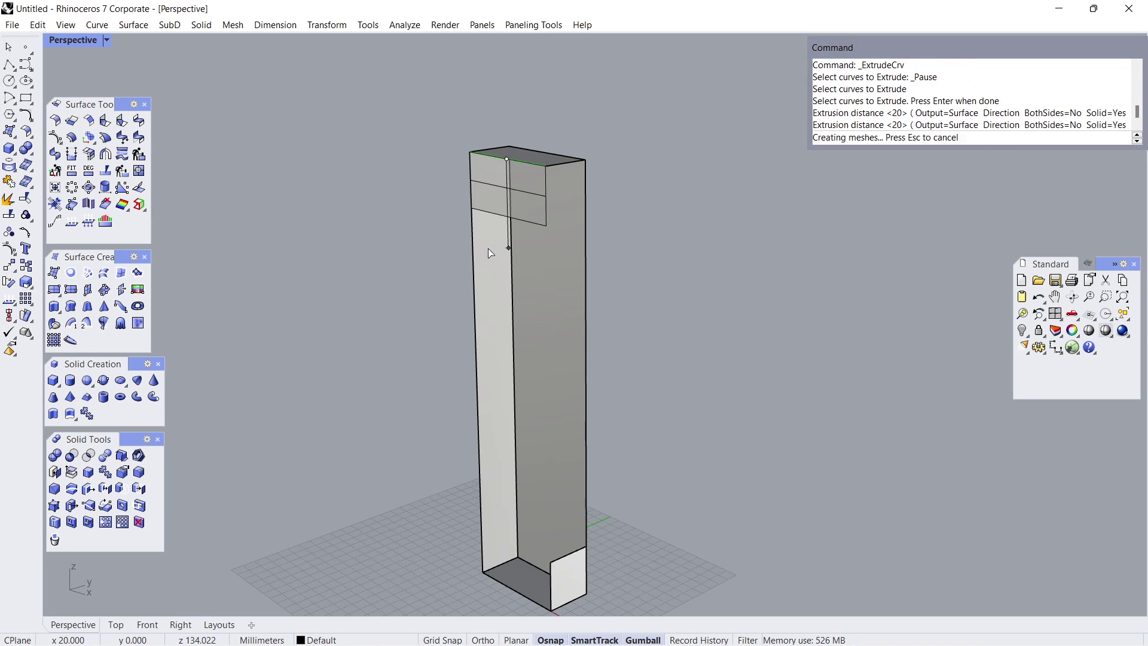
Step: Blend a twisting surface between the top strip's lower edge and bottom strip's upper edge
left_click(140, 121)
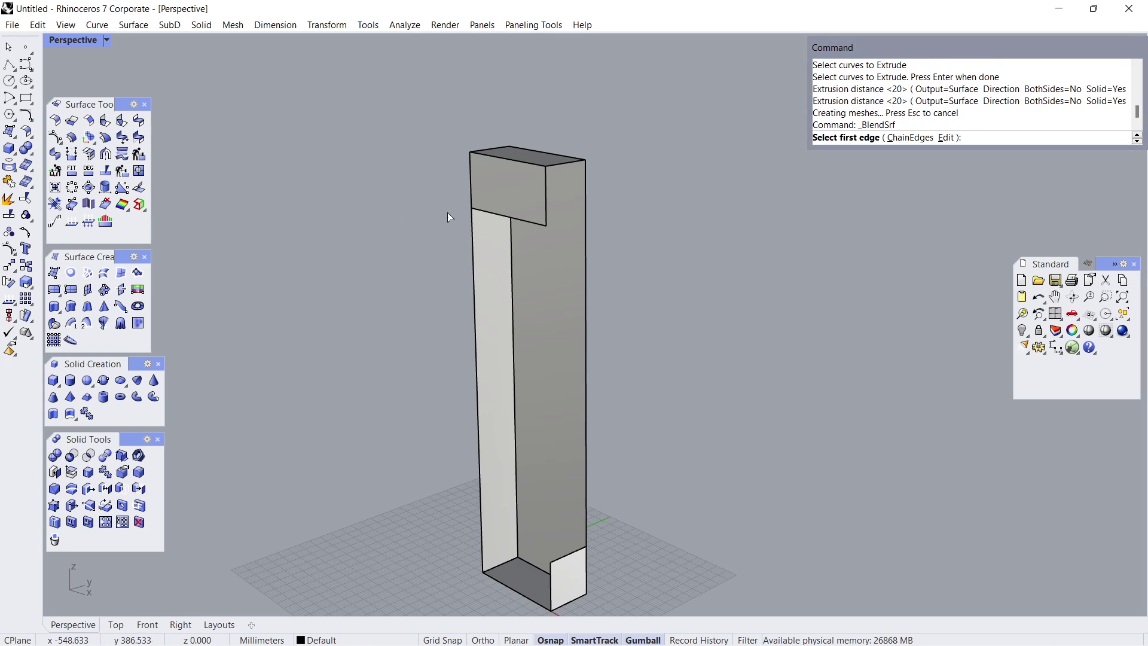
left_click(491, 213)
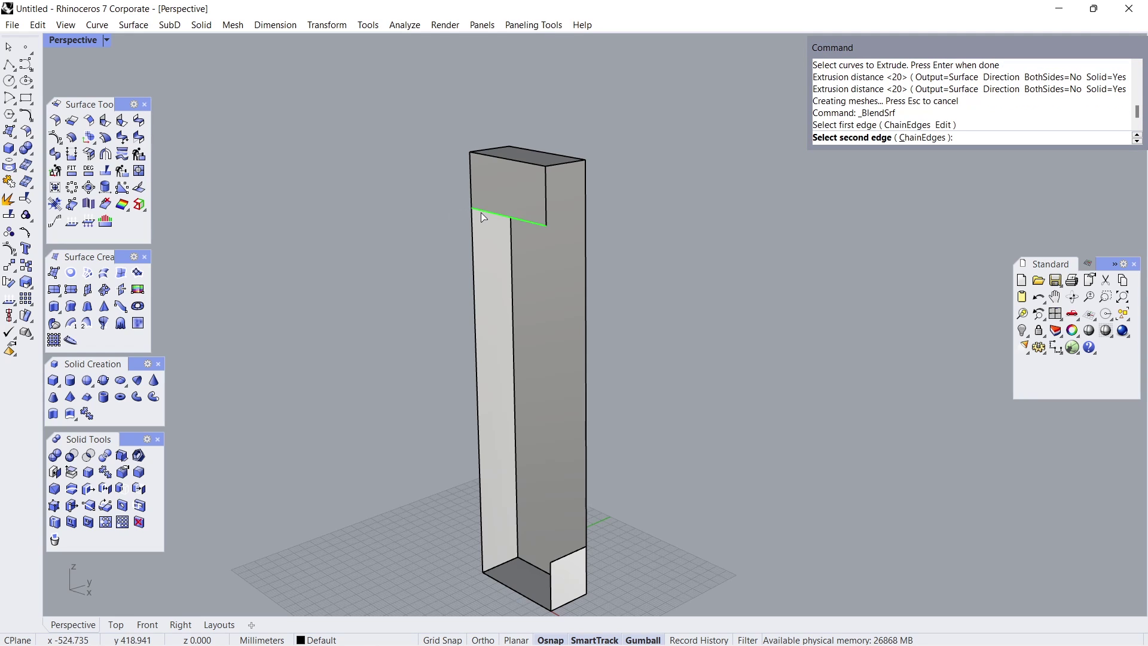
left_click(563, 555)
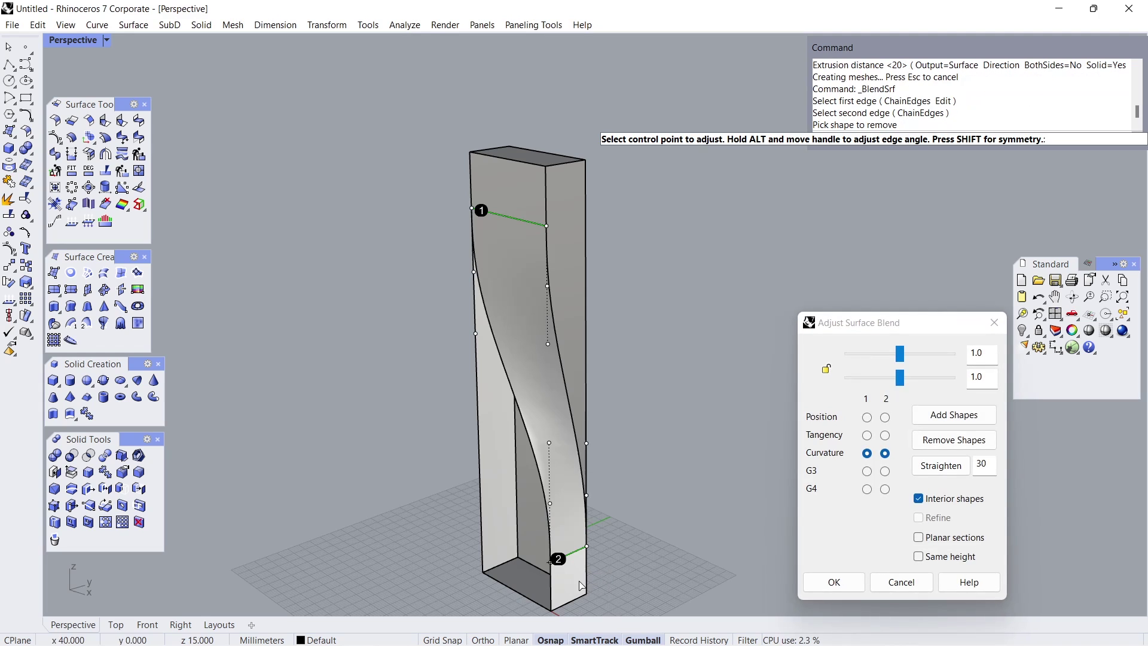
left_click(837, 582)
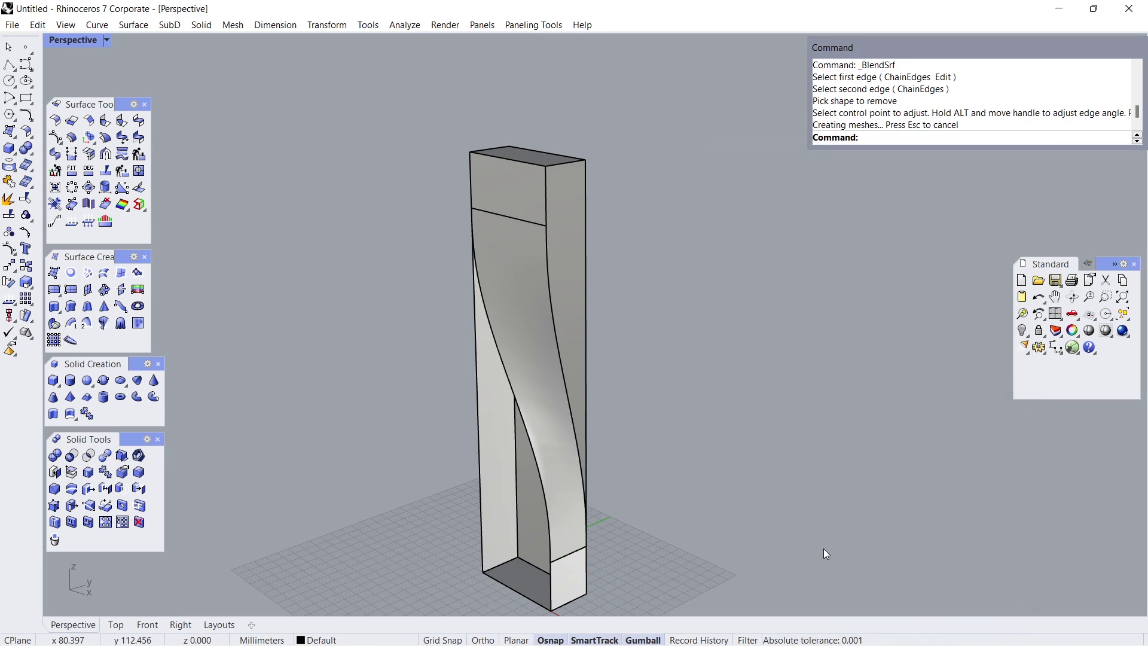
Step: Merge the twisted blend with the top strip, then with the bottom strip
left_click(55, 154)
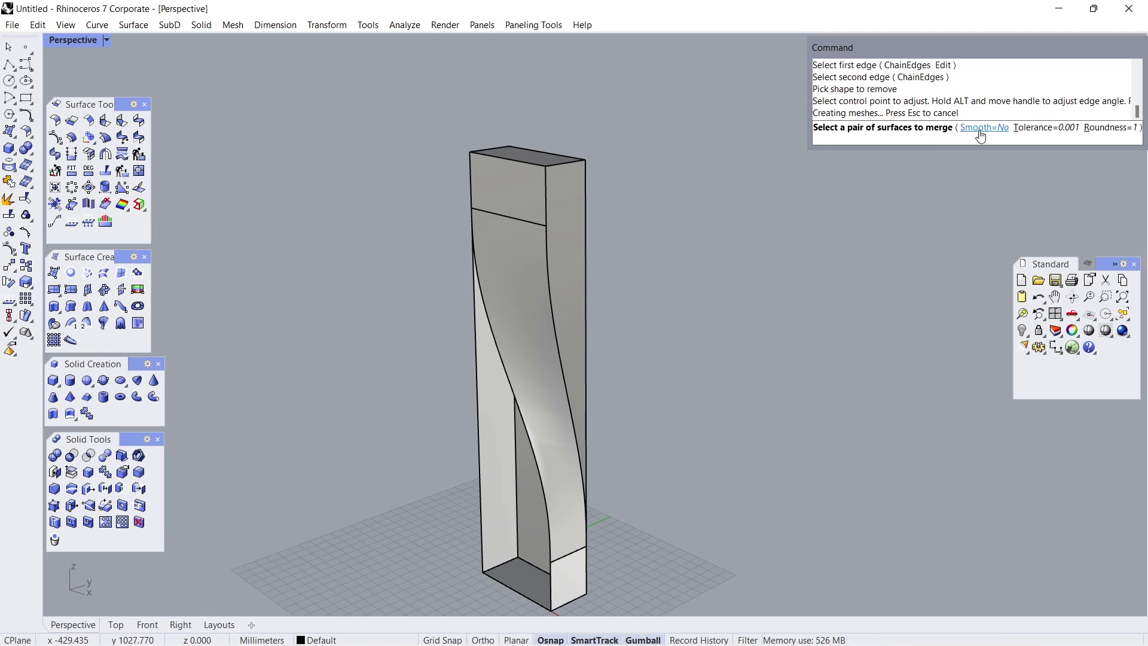
left_click(486, 191)
left_click(486, 231)
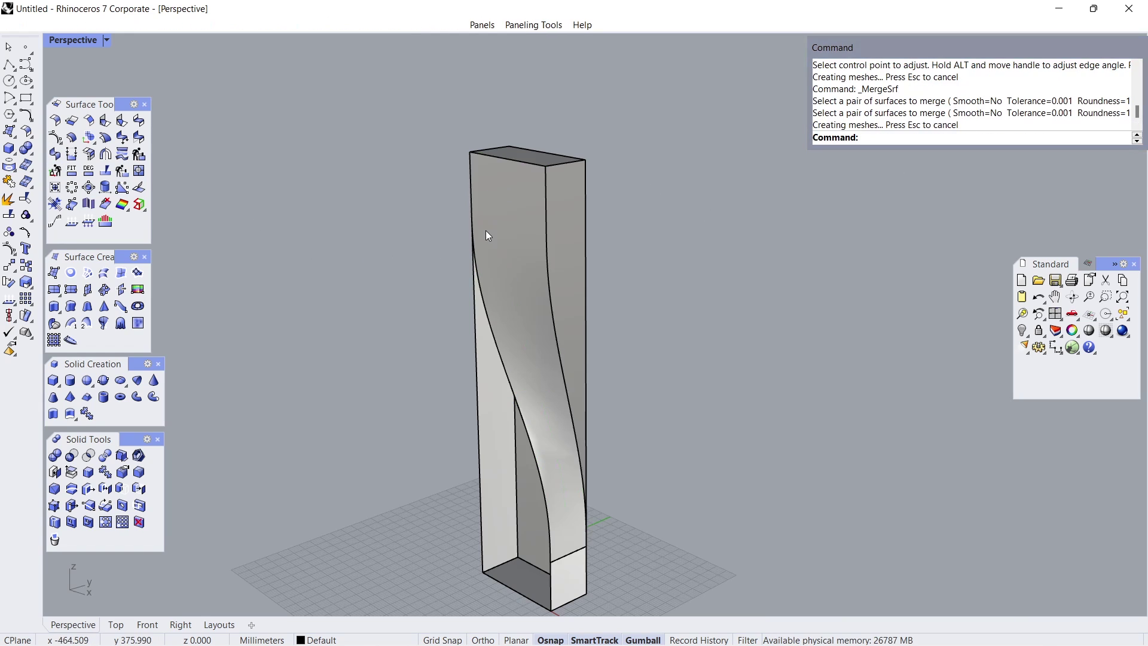
key("Return")
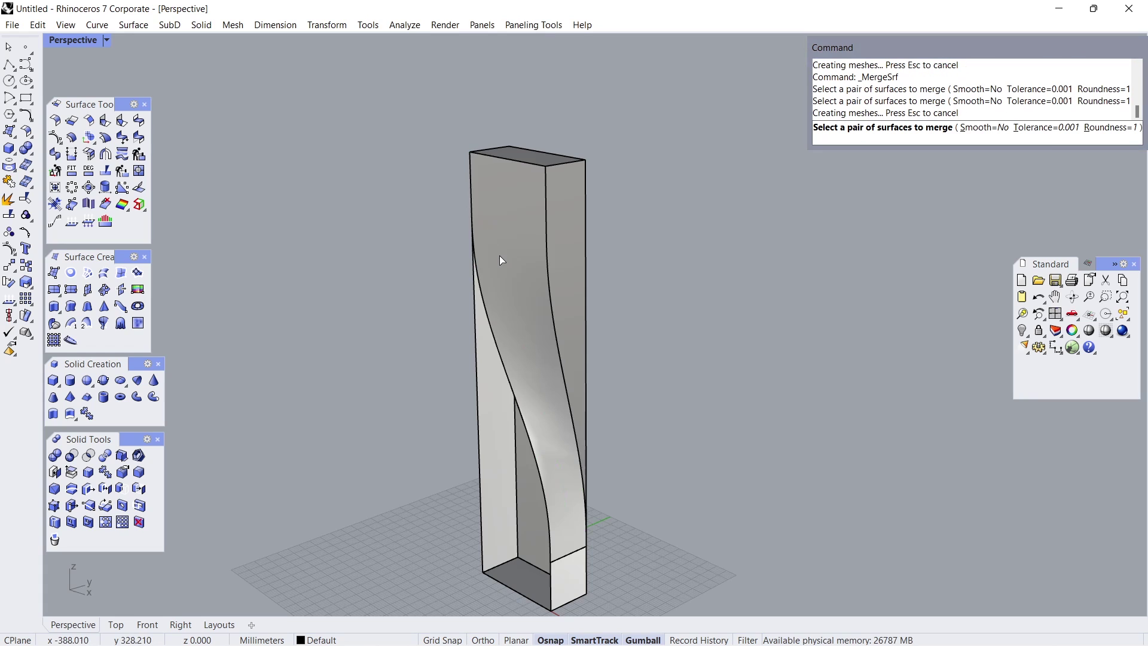
left_click(577, 492)
left_click(570, 576)
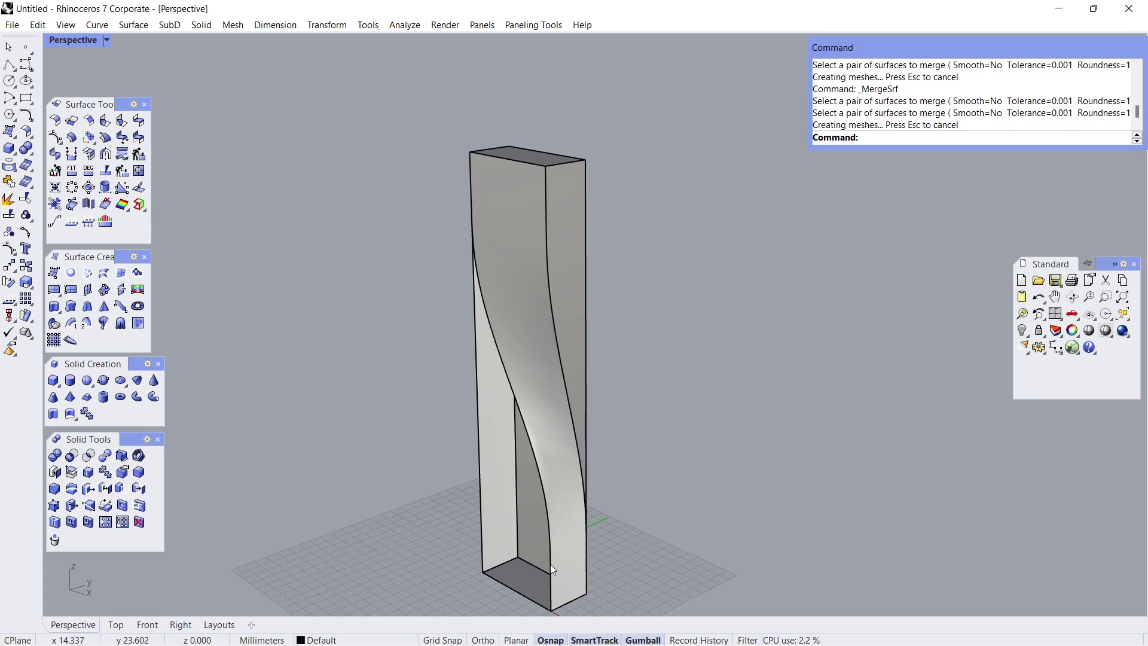
Step: Split the left vertical edge and the twisted edge where they intersect
left_click(109, 166)
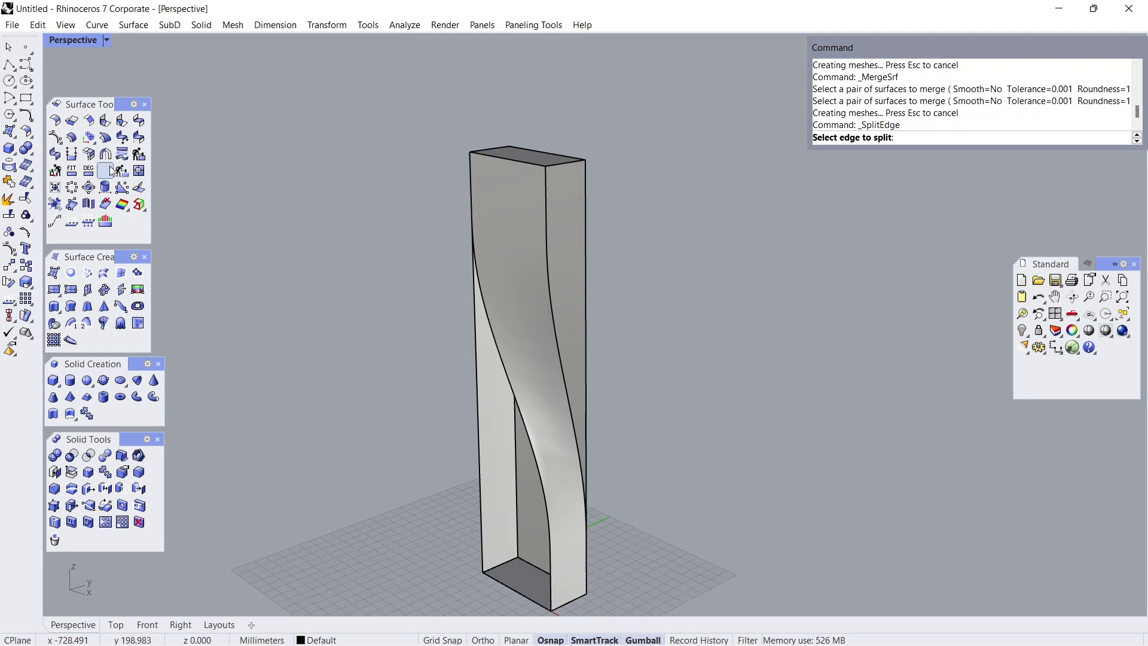
left_click(477, 376)
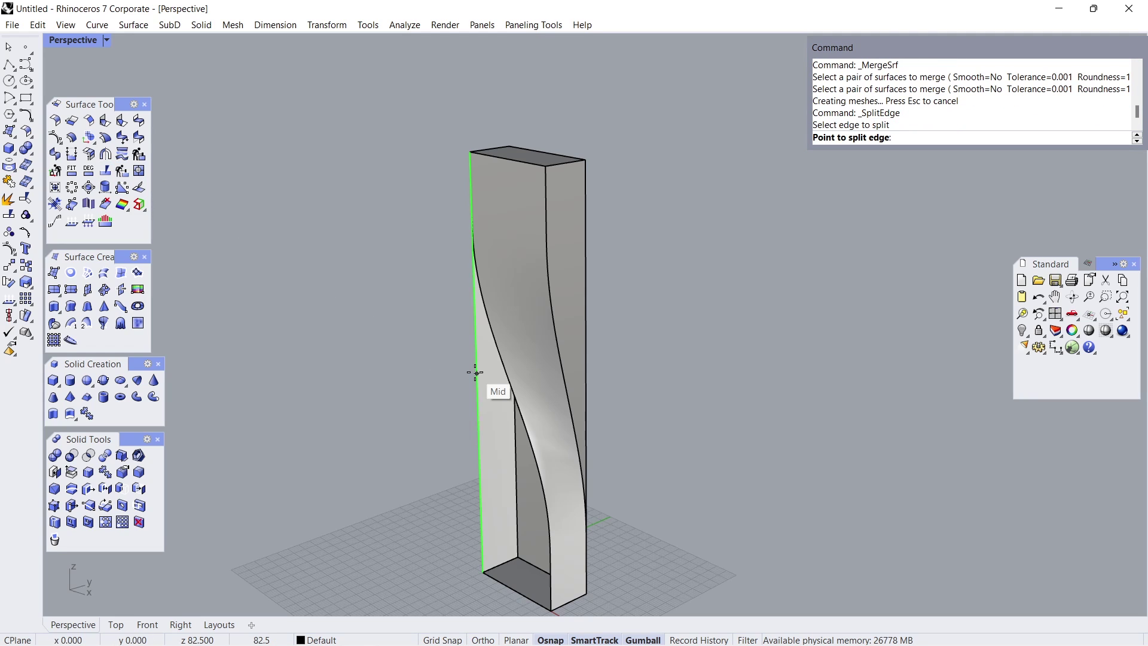
left_click(469, 212)
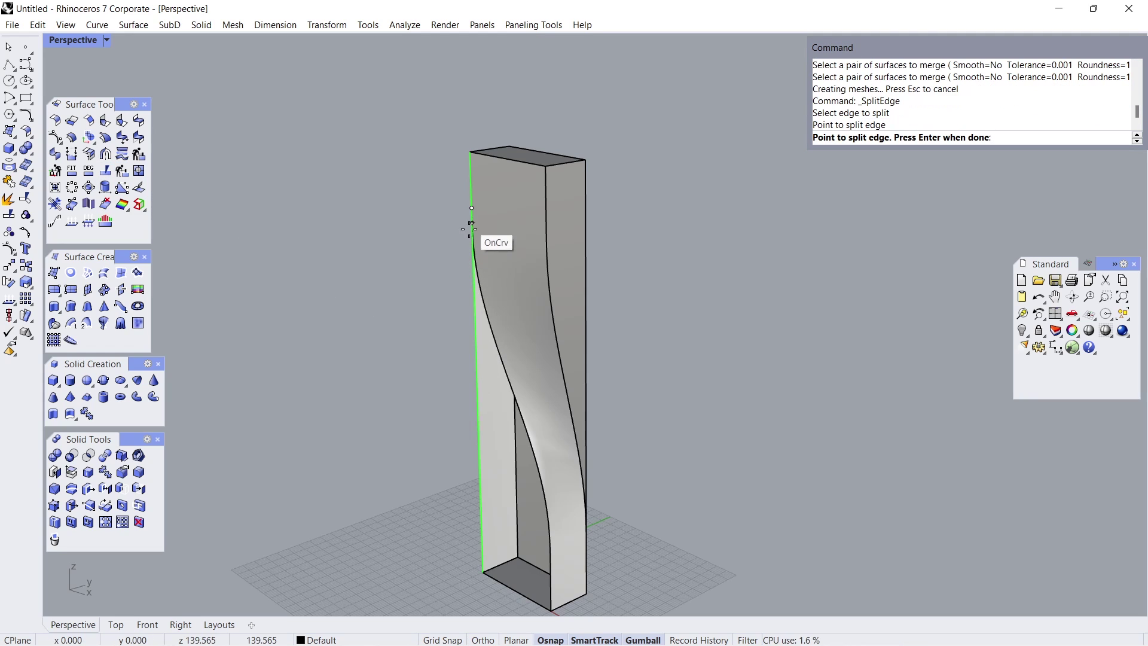
key("Return")
key("Return")
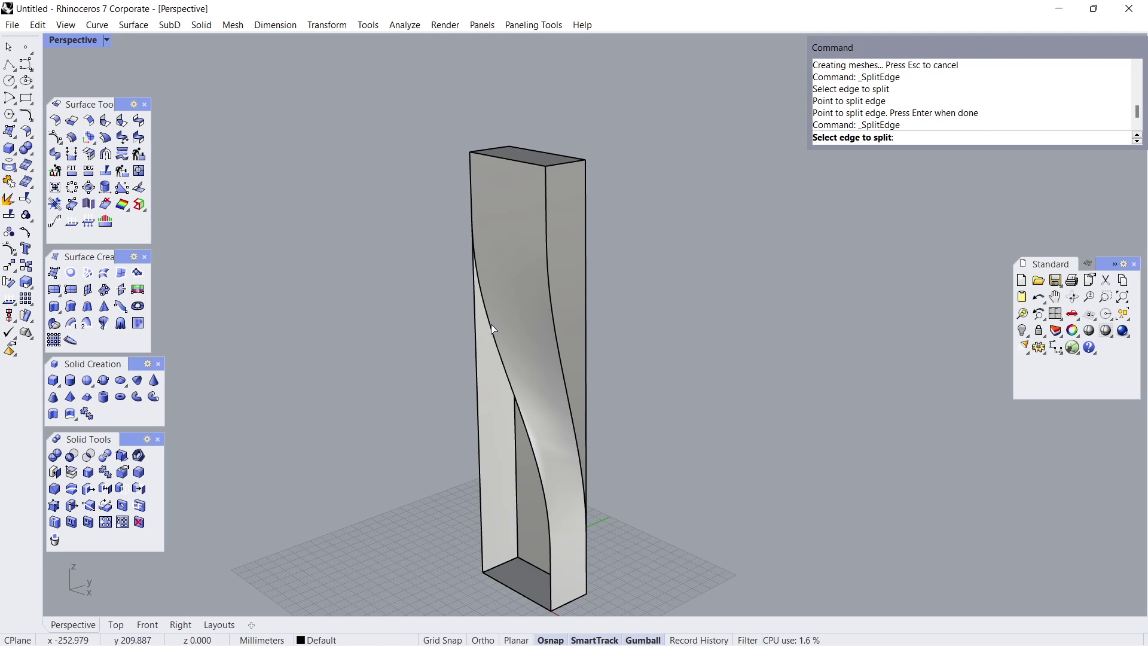
left_click(493, 335)
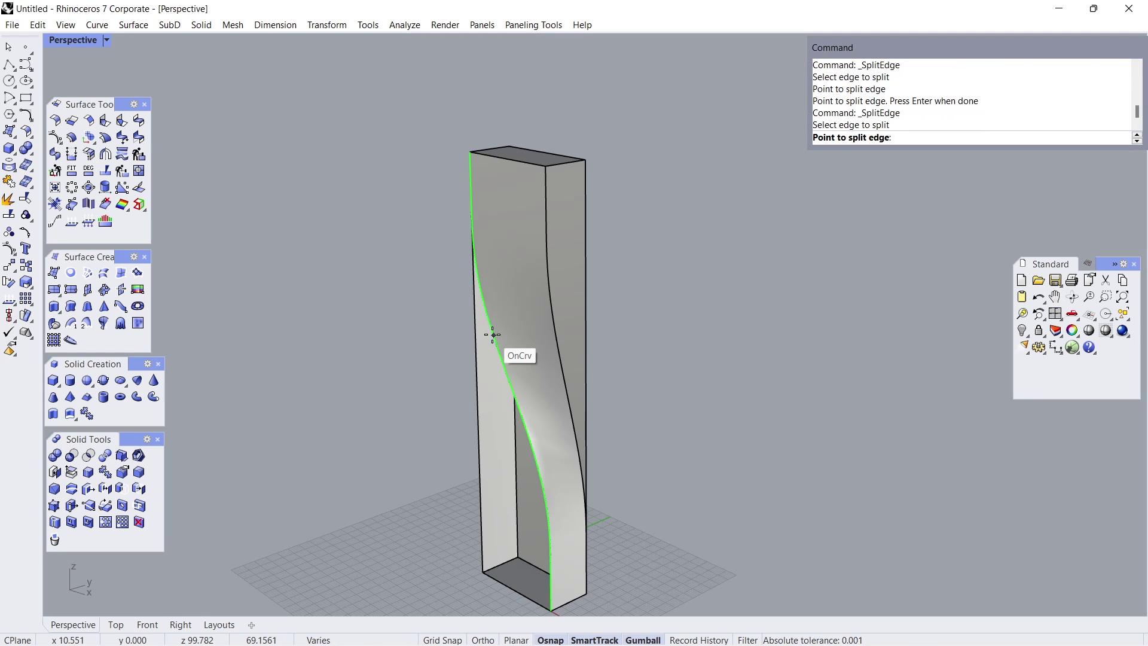
left_click(472, 215)
key("Return")
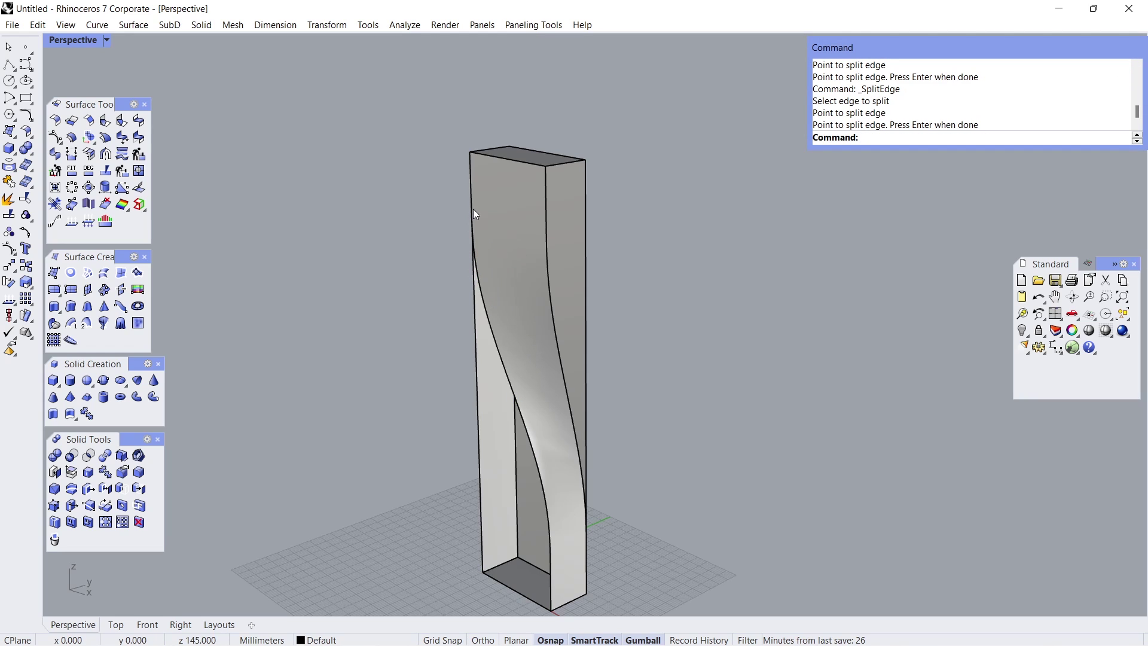
Step: Fill the open side with a PlanarSrf from the left, curved and bottom edges
left_click(72, 273)
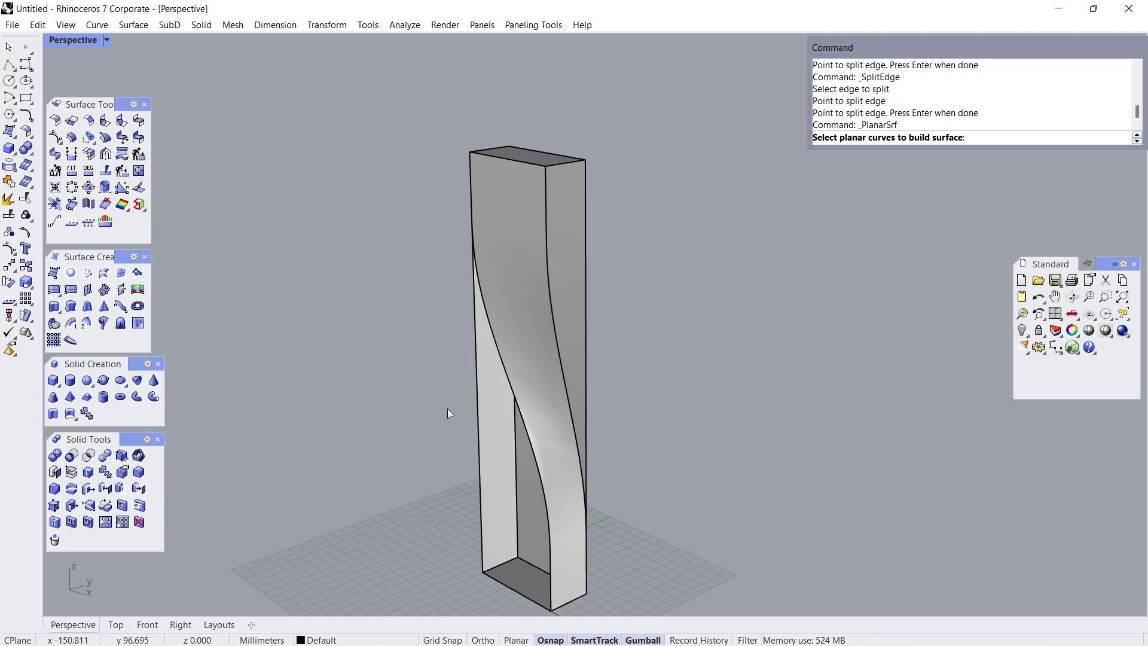
left_click(475, 415)
left_click(500, 363)
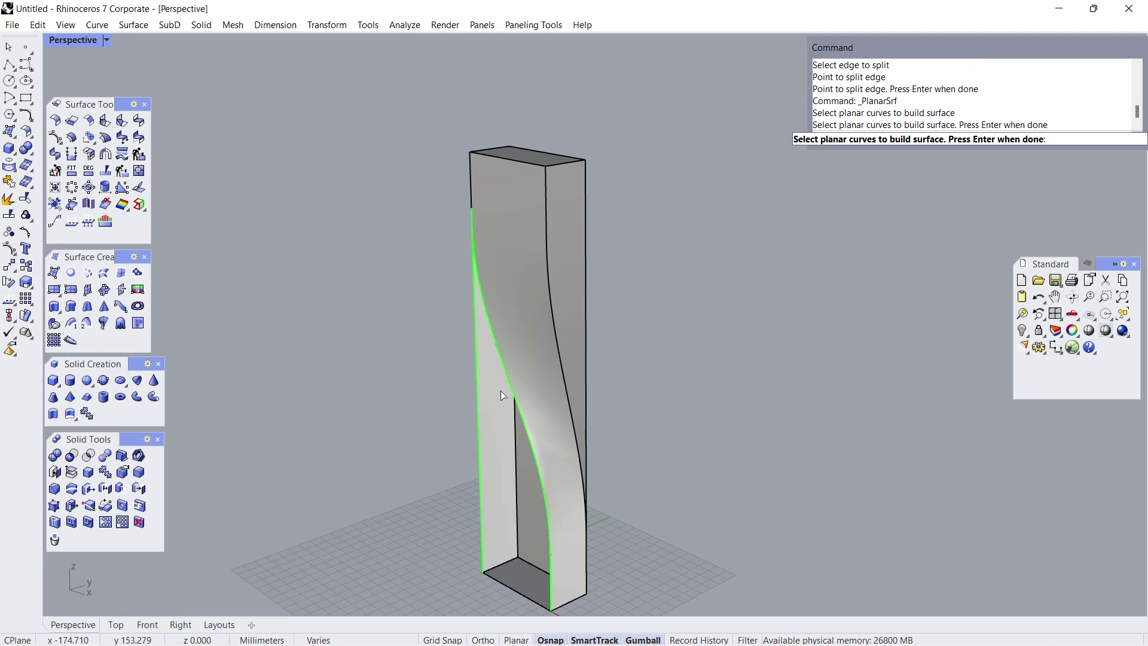
left_click(496, 579)
key("Return")
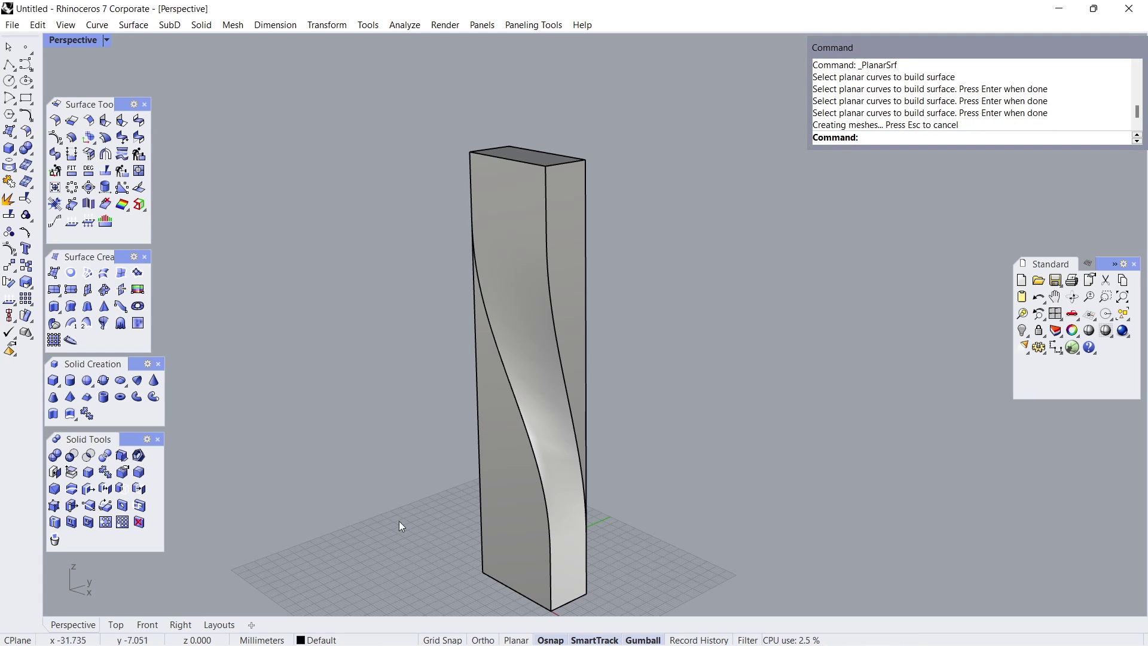
Step: Split the curved twisted edge and the right vertical edge near the bottom
left_click(106, 172)
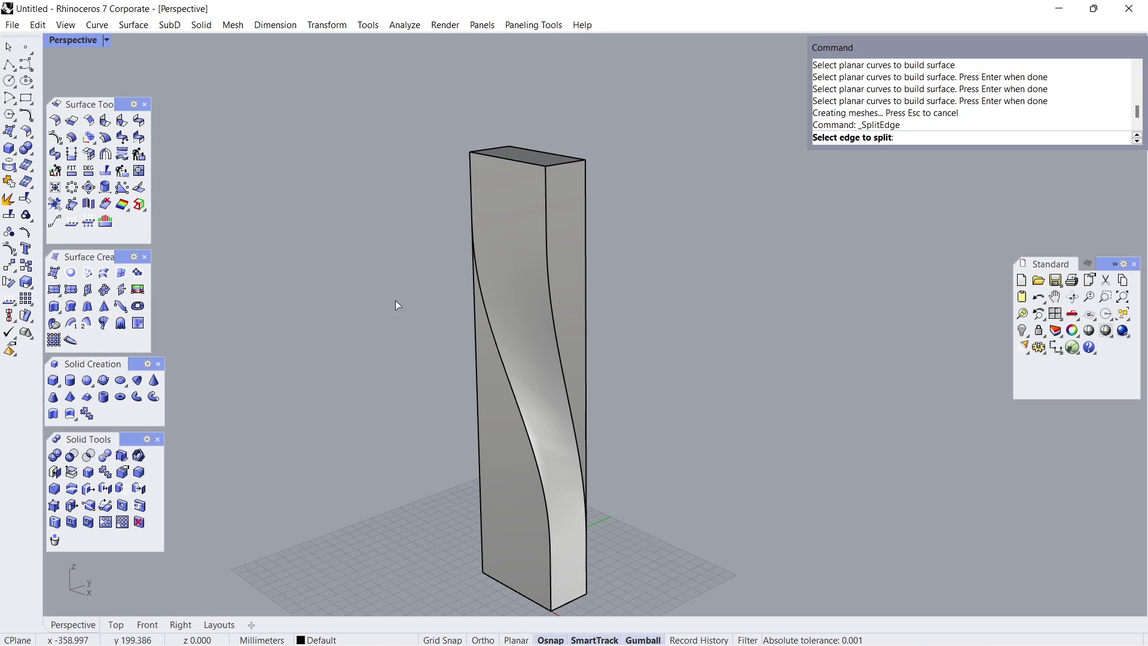
left_click(554, 318)
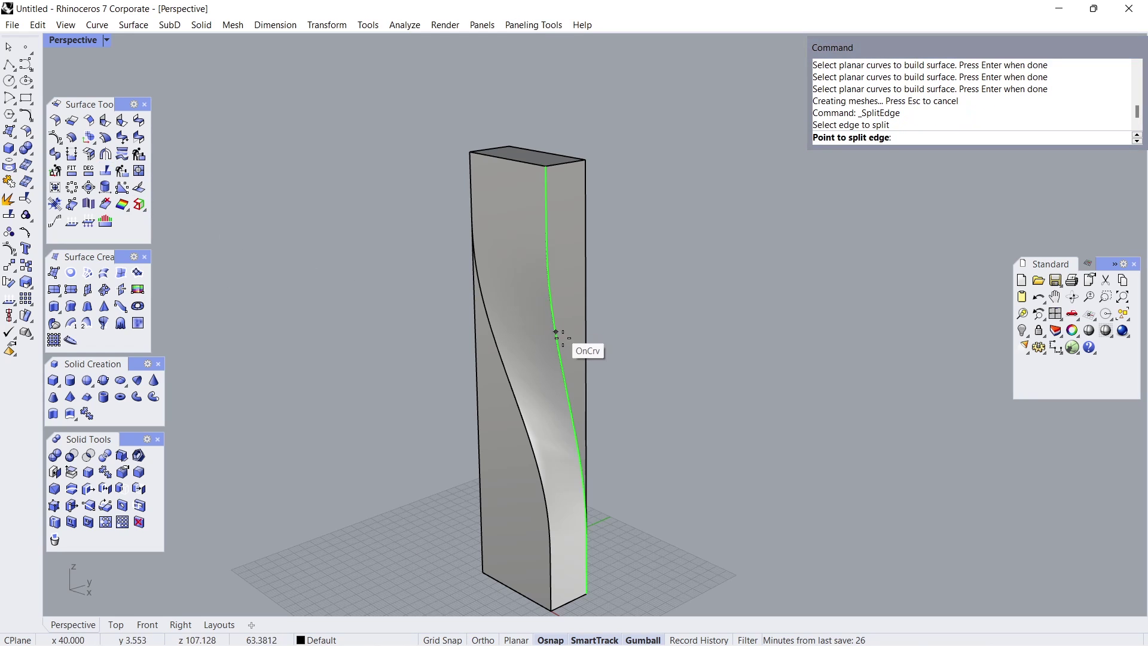
left_click(589, 548)
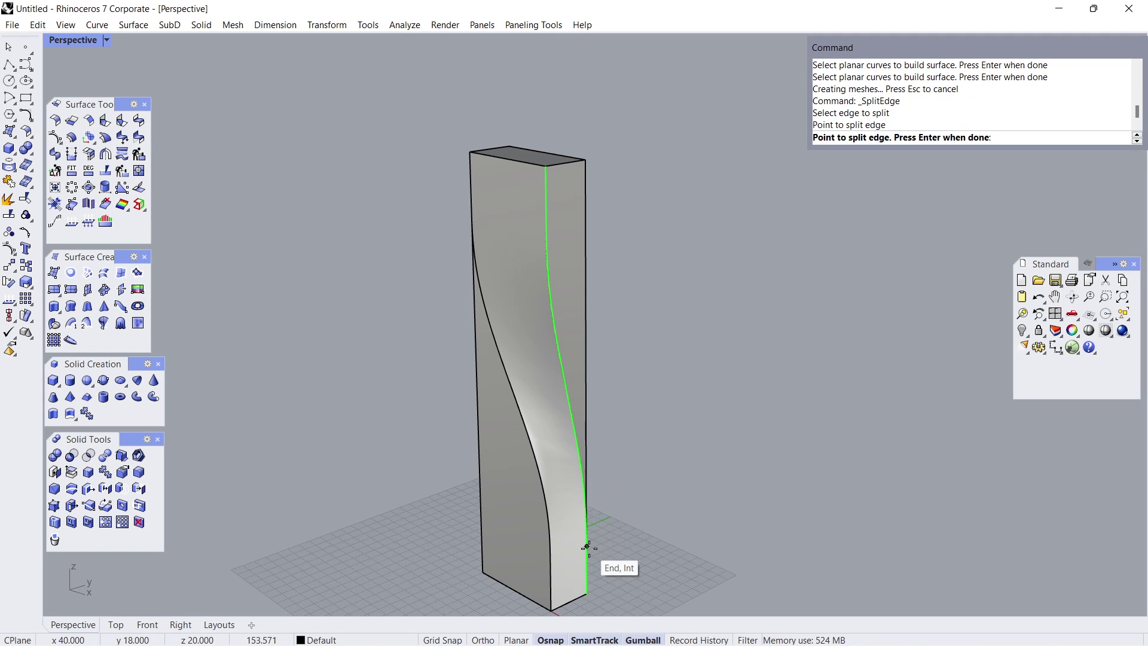
key("Return")
key("Return")
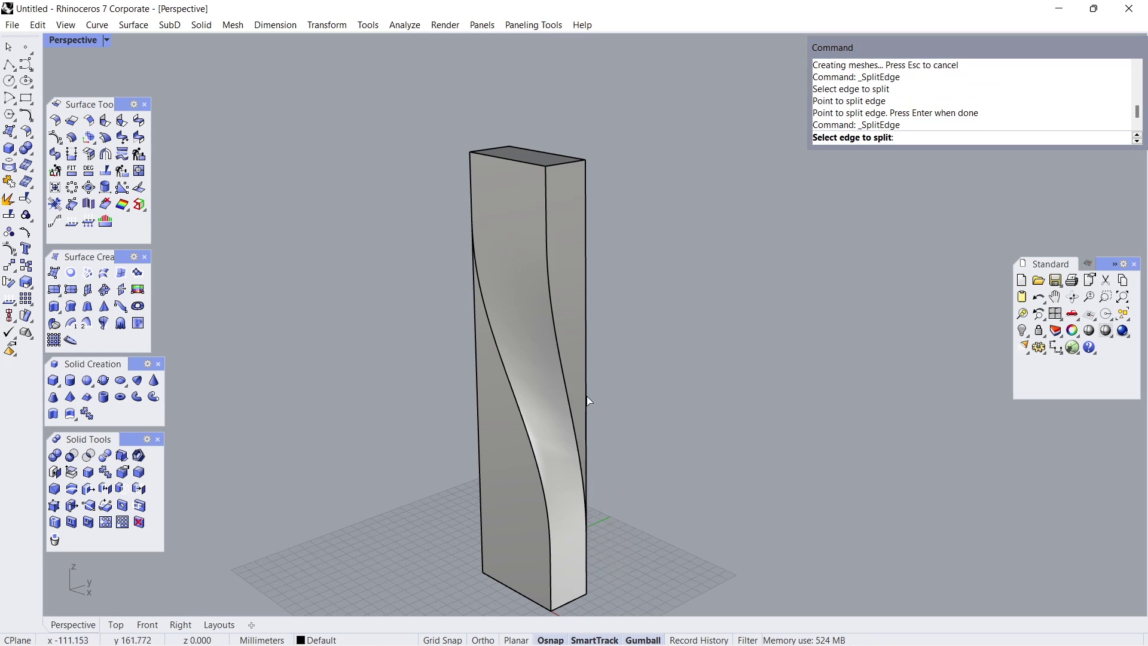
left_click(586, 407)
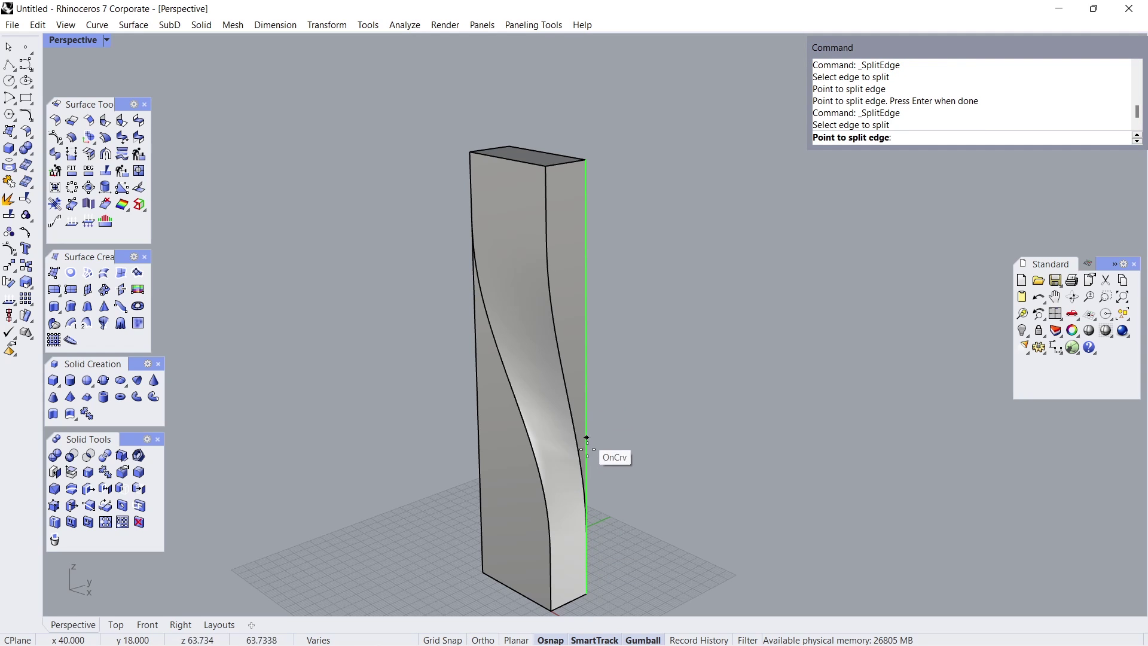
left_click(587, 547)
key("Return")
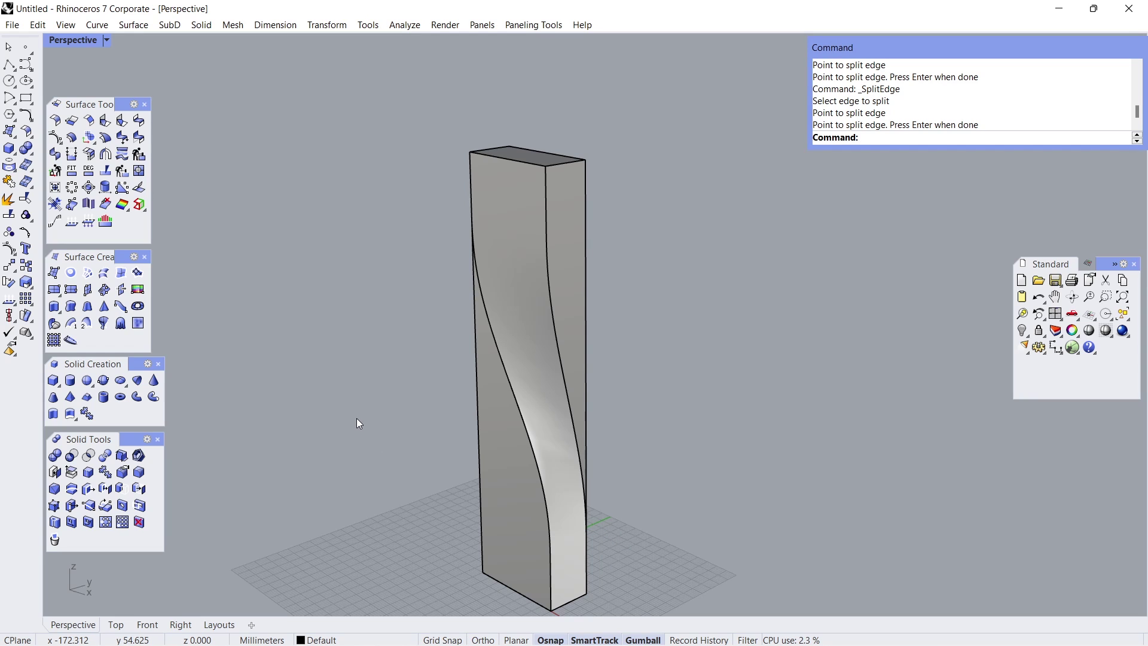
Step: Close the remaining side with a PlanarSrf from the curved, top and right edges
left_click(72, 273)
left_click(547, 251)
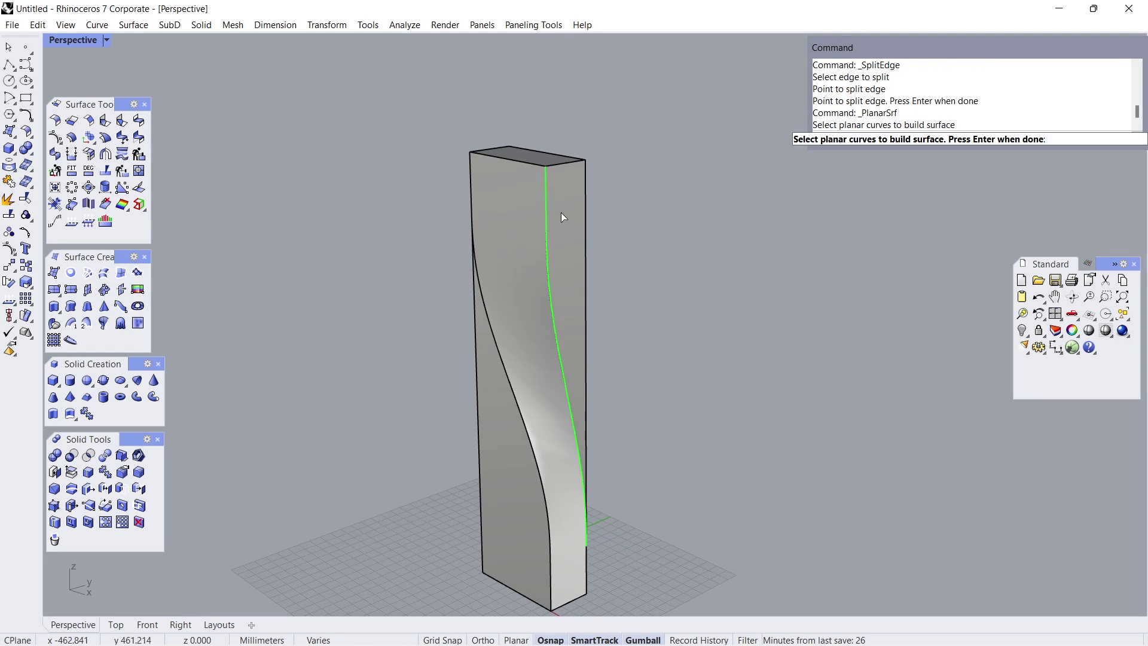
left_click(562, 165)
left_click(585, 192)
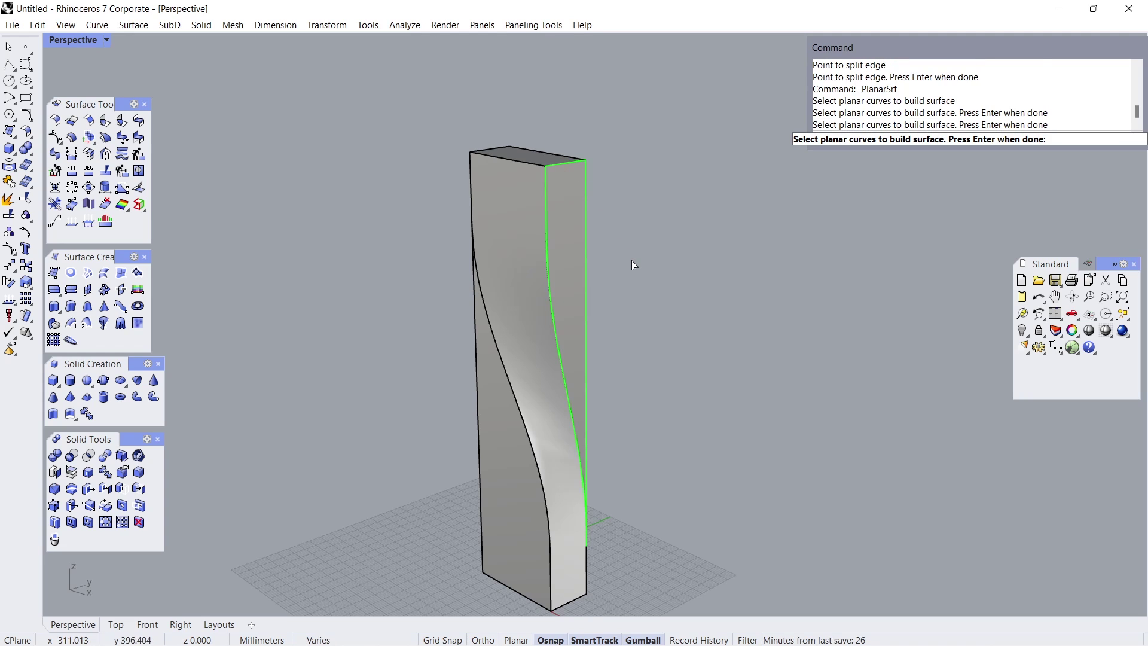
key("Return")
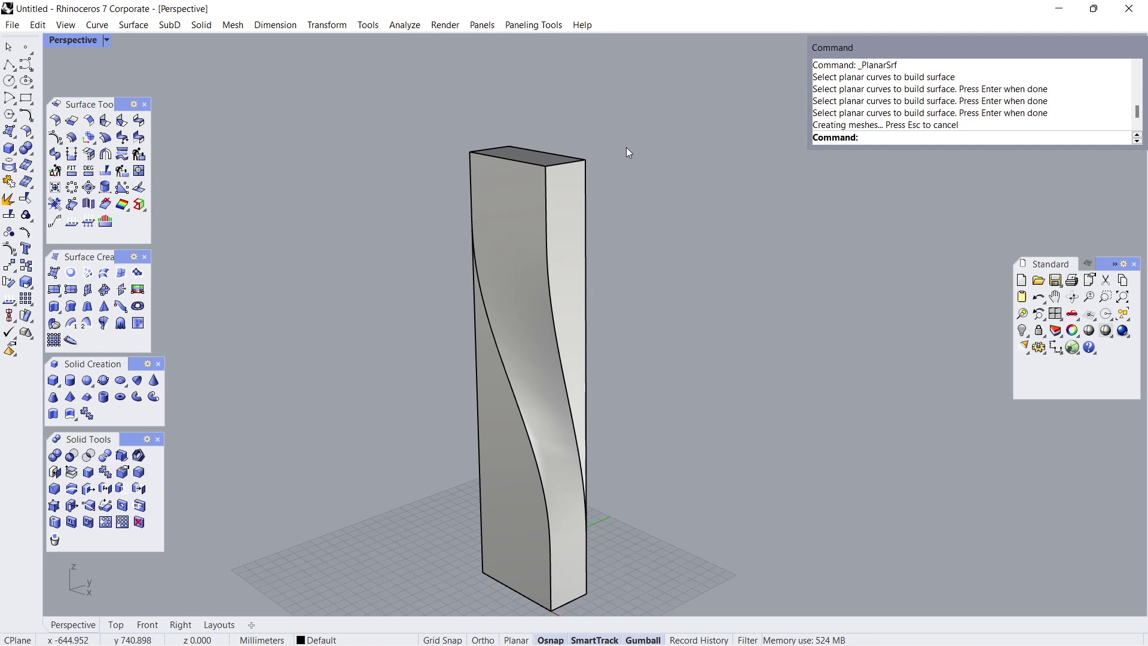
Step: Crossing-select all the box's surfaces and join them into one polysurface
left_click_drag(627, 125, 429, 562)
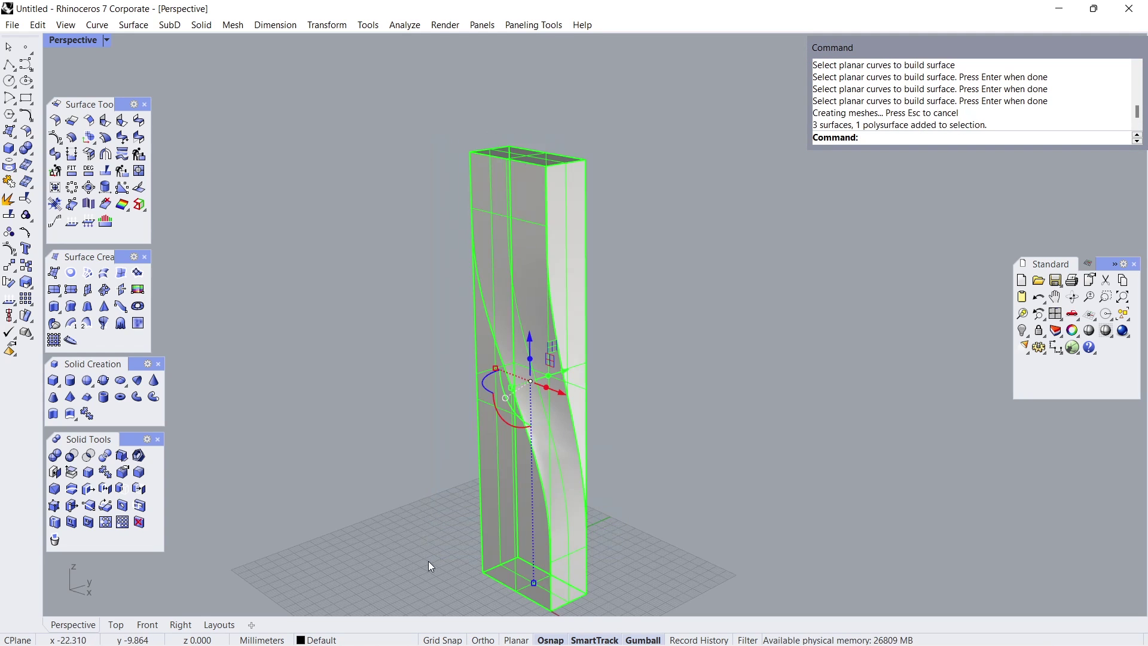
left_click(9, 181)
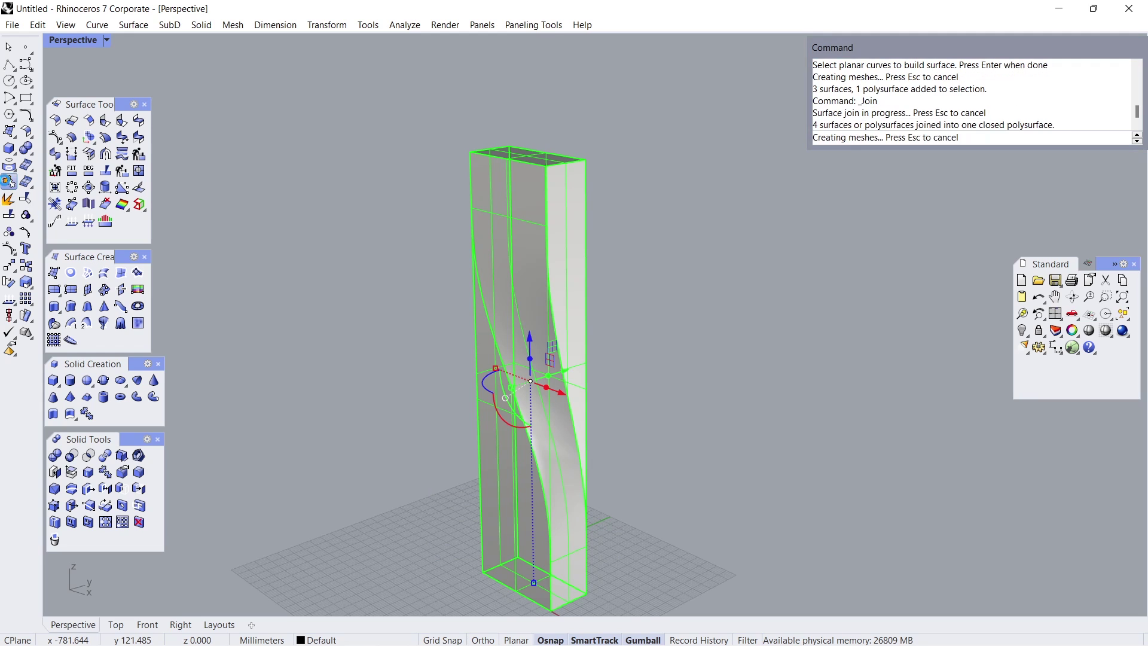
left_click(276, 261)
Step: Check in Object Properties that the joined object is a closed solid polysurface
left_click(529, 286)
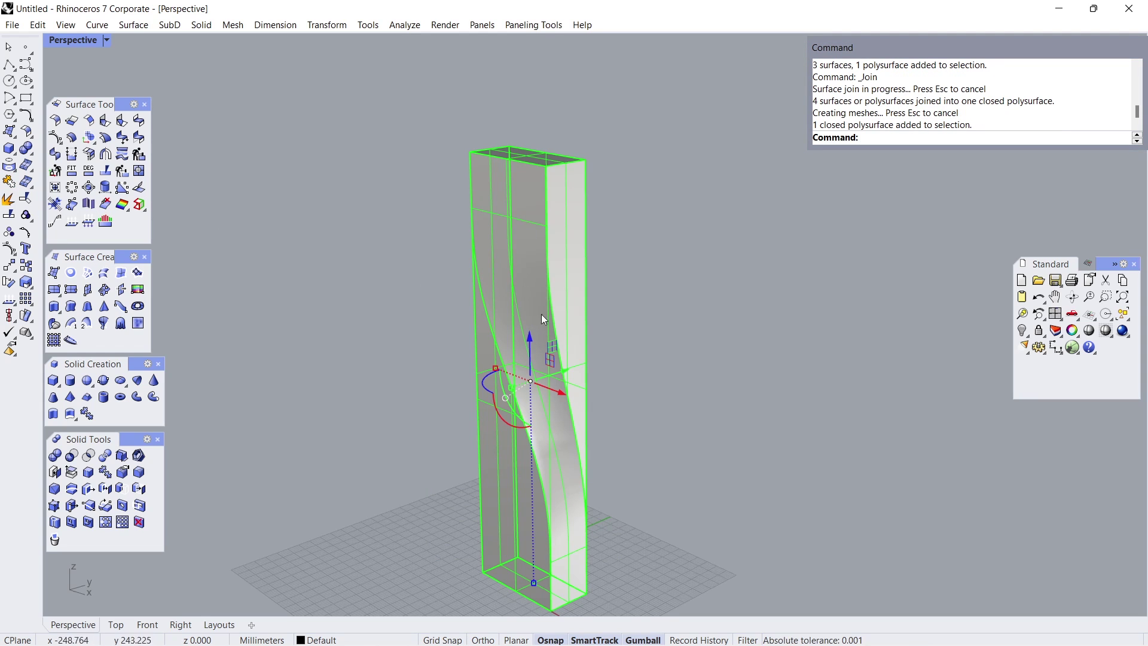
left_click(1071, 330)
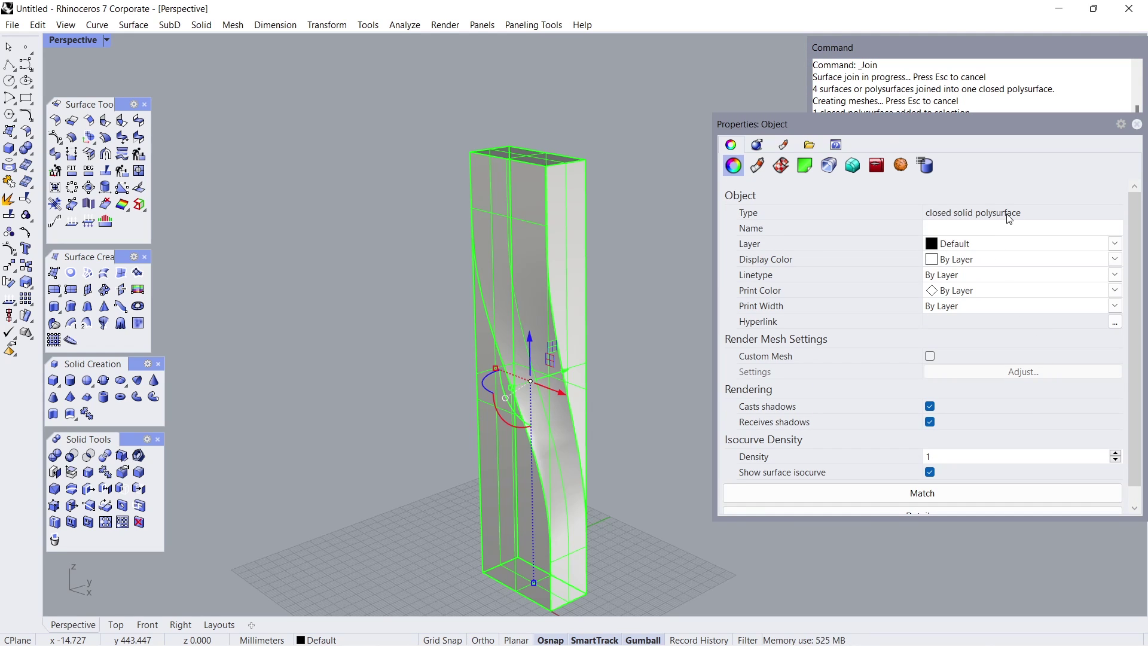
left_click(1137, 124)
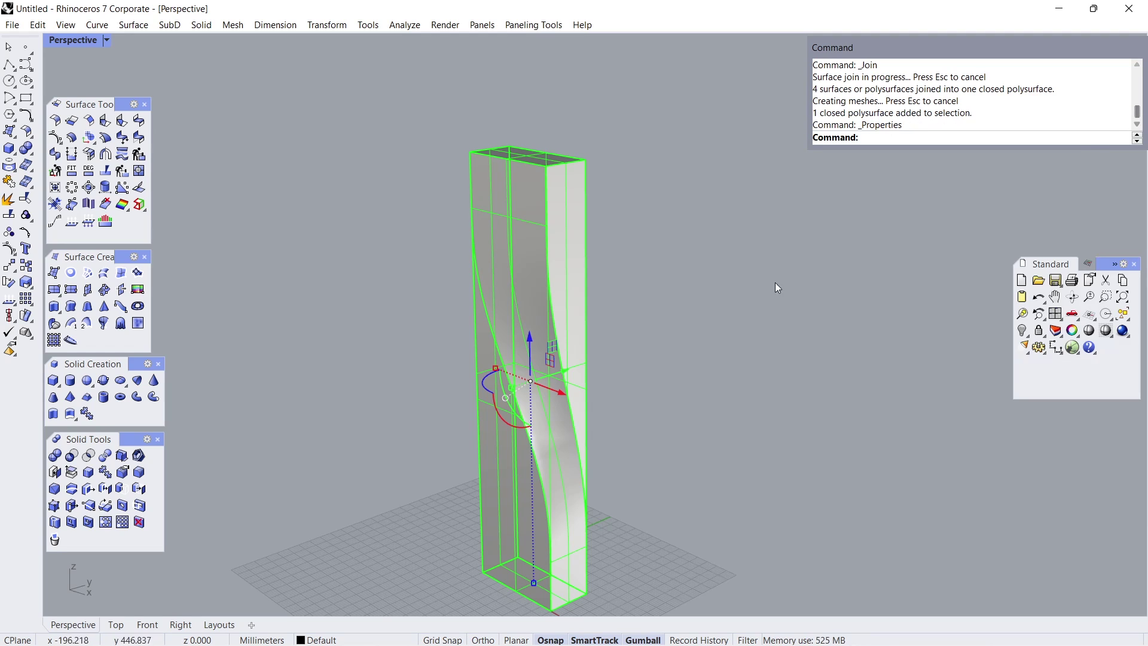
left_click(678, 314)
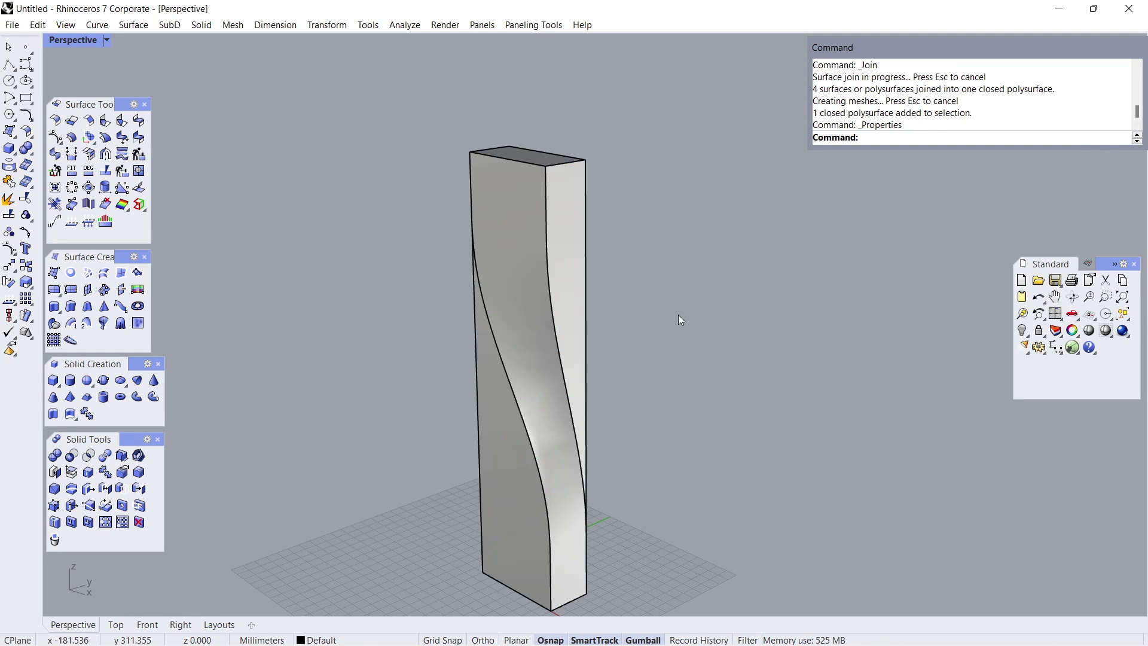
Step: Snap a new box to the solid's bottom corner with length -40, width 21, height 200
left_click(9, 149)
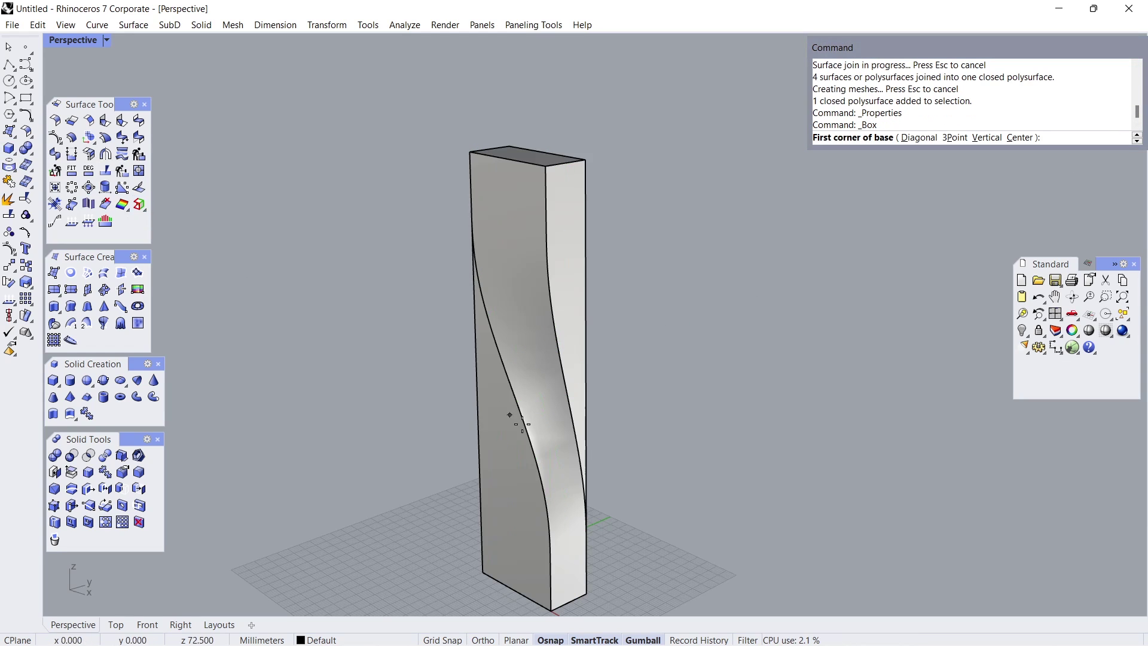
left_click(587, 593)
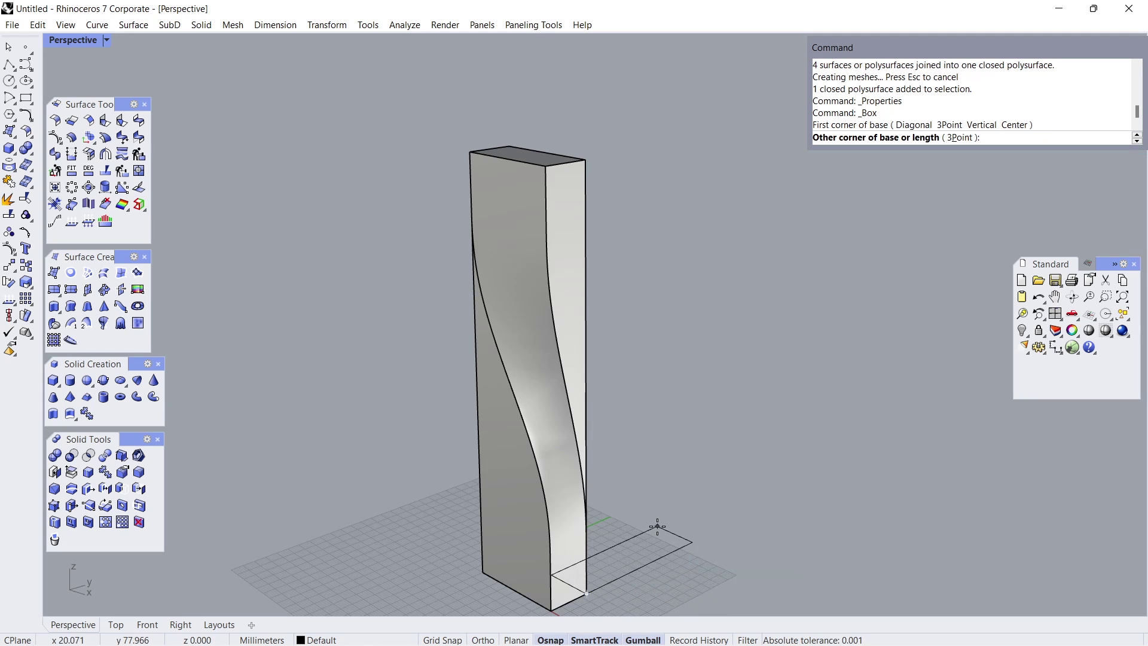
type("-40")
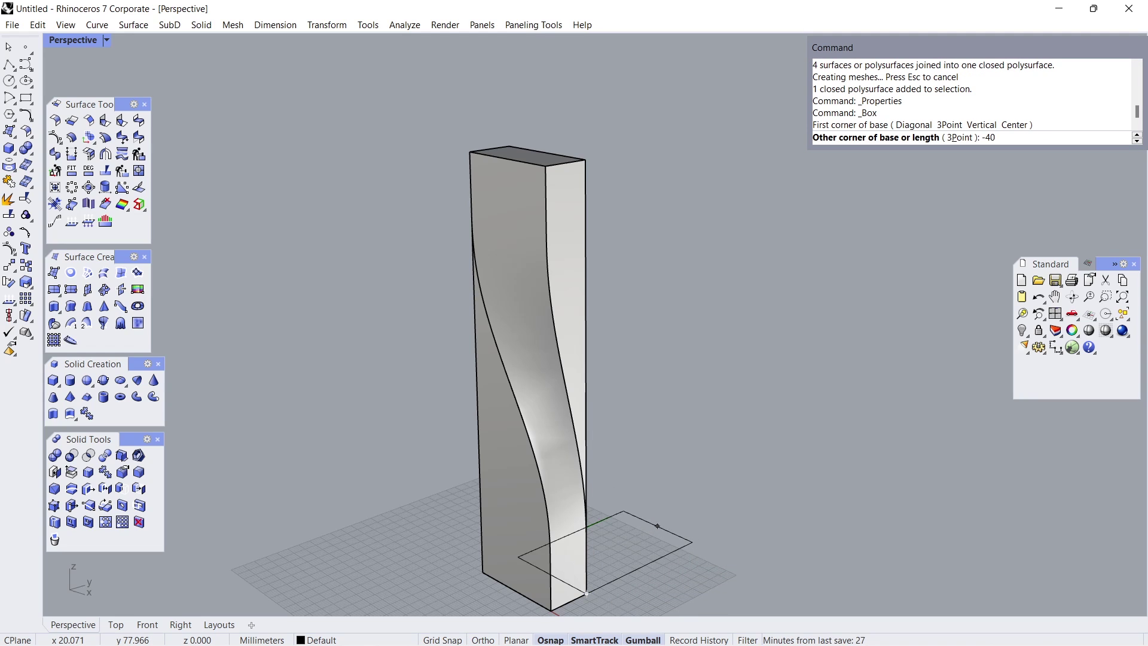
key("Return")
type("2")
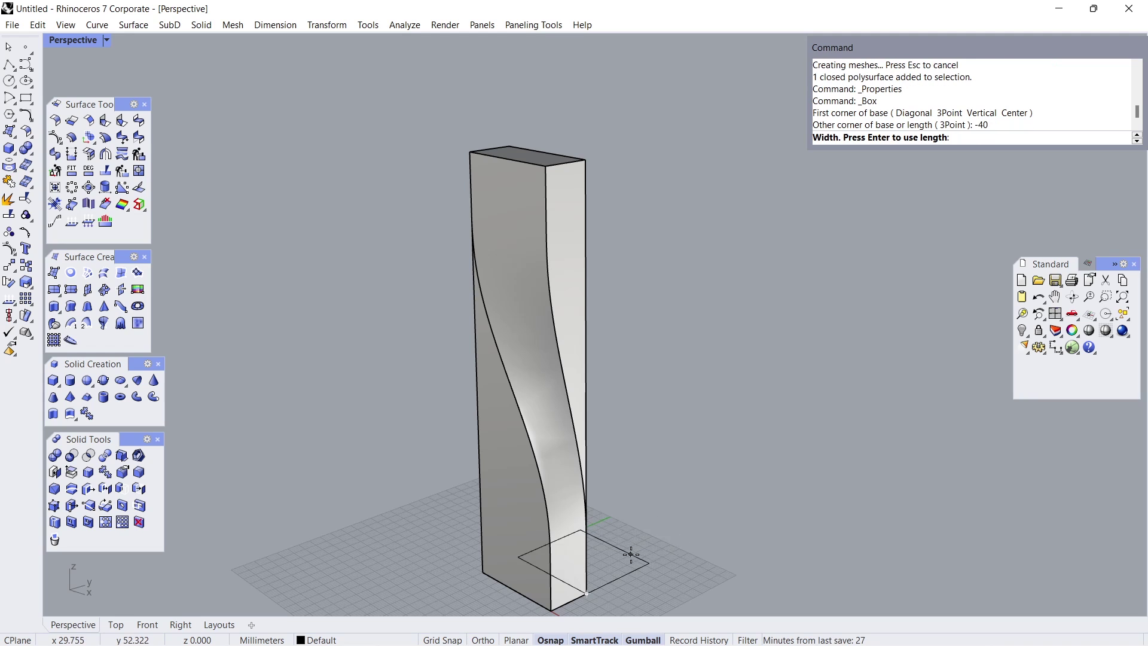
type("1")
key("Return")
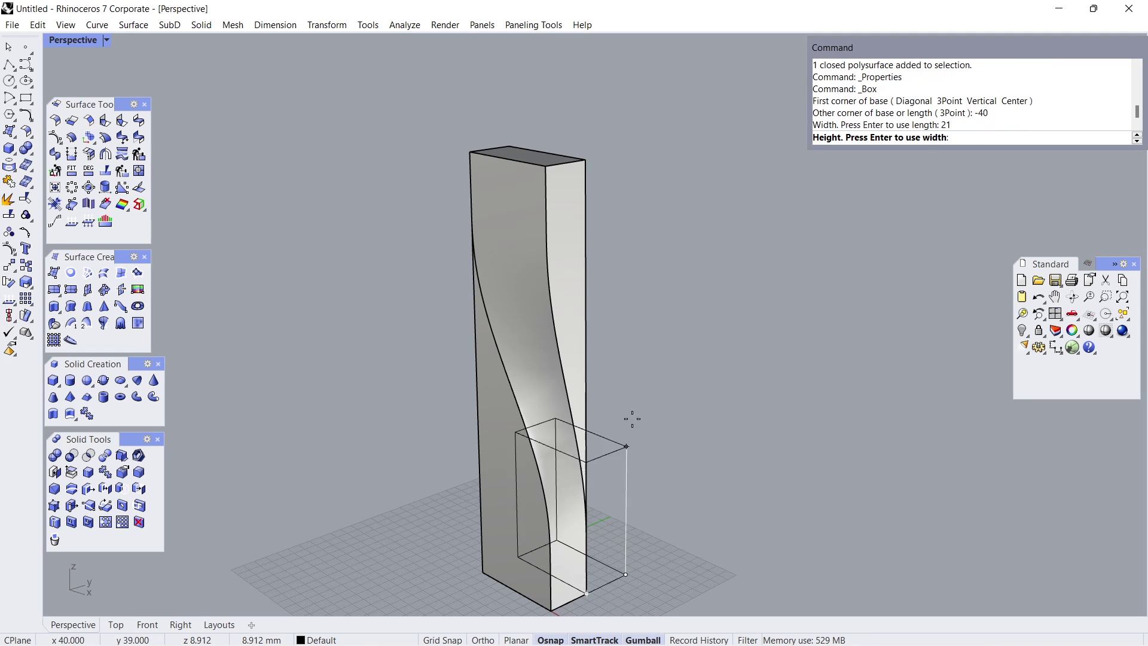
type("200")
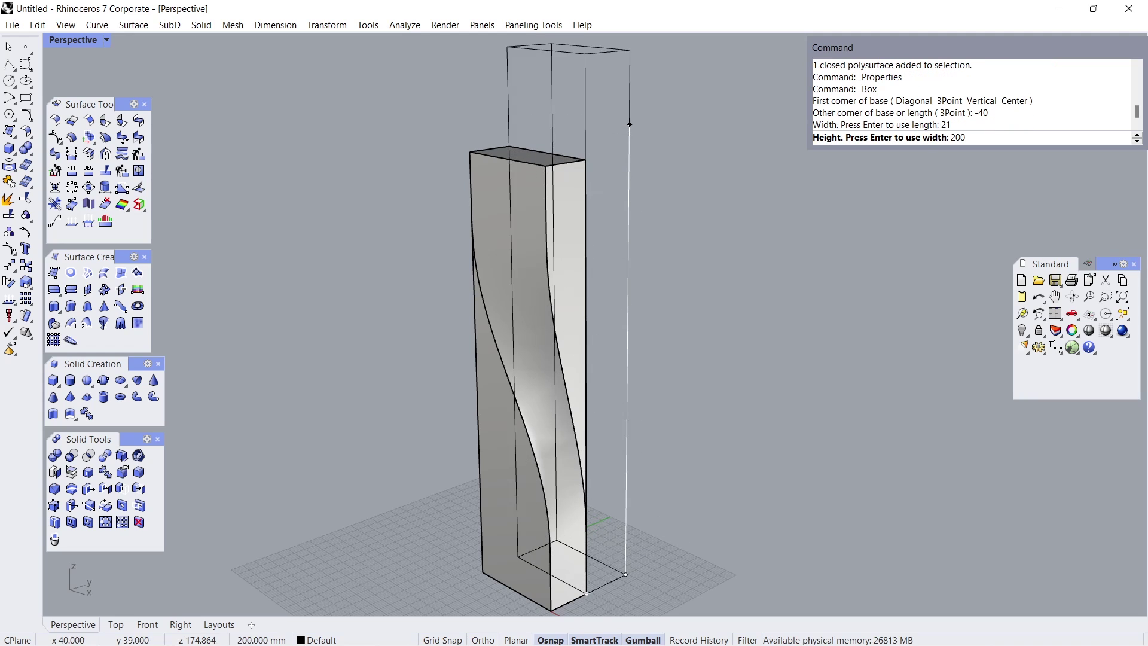
key("Return")
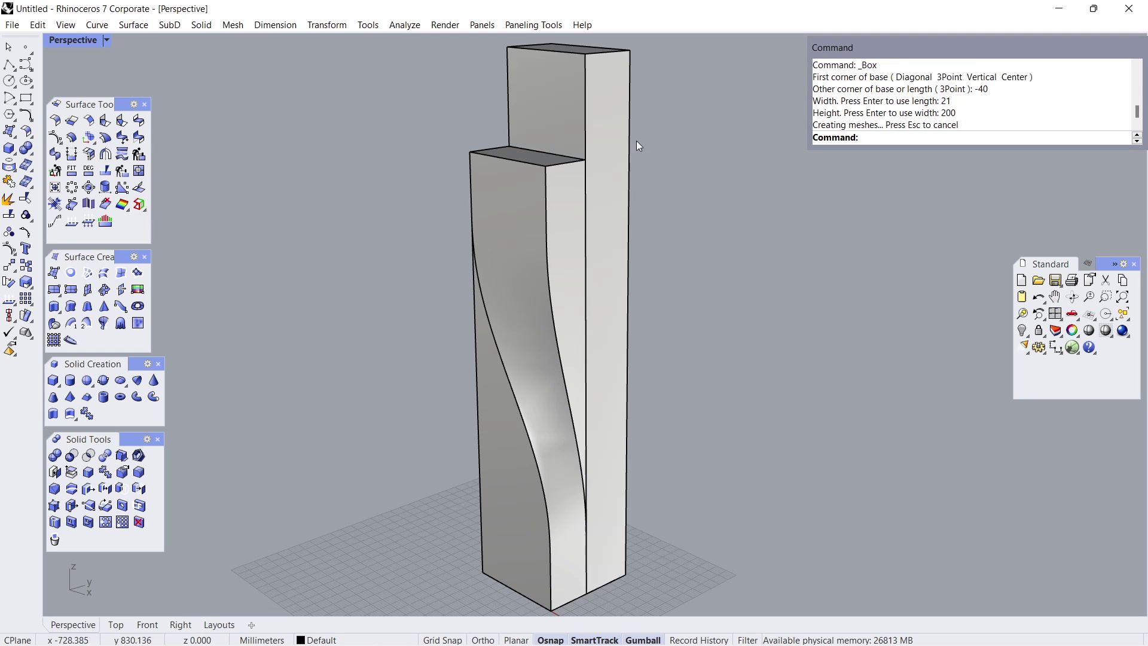
right_click_drag(676, 331, 297, 334)
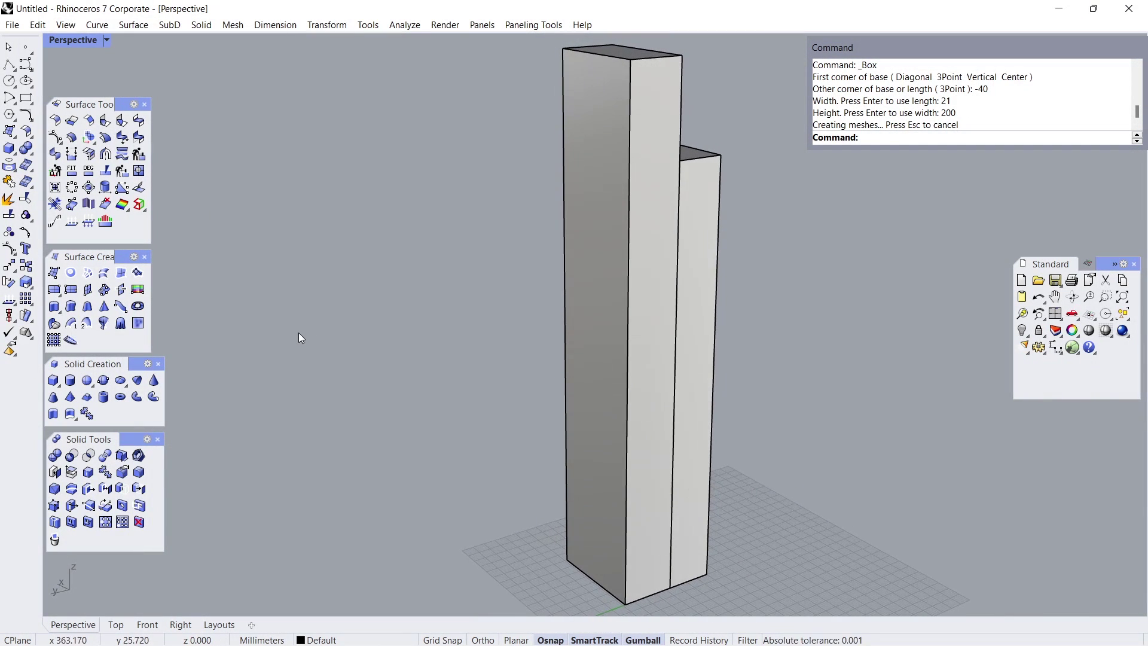
right_click_drag(385, 373, 321, 379)
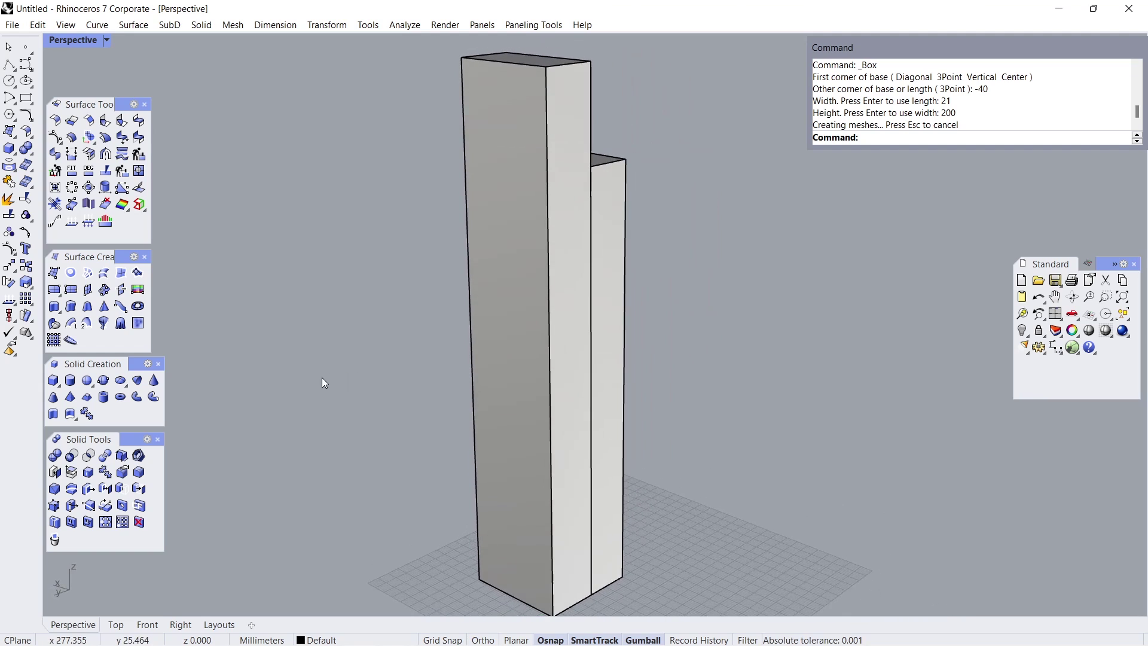
Step: Delete the new tower's left and front faces
left_click(55, 541)
left_click(504, 411)
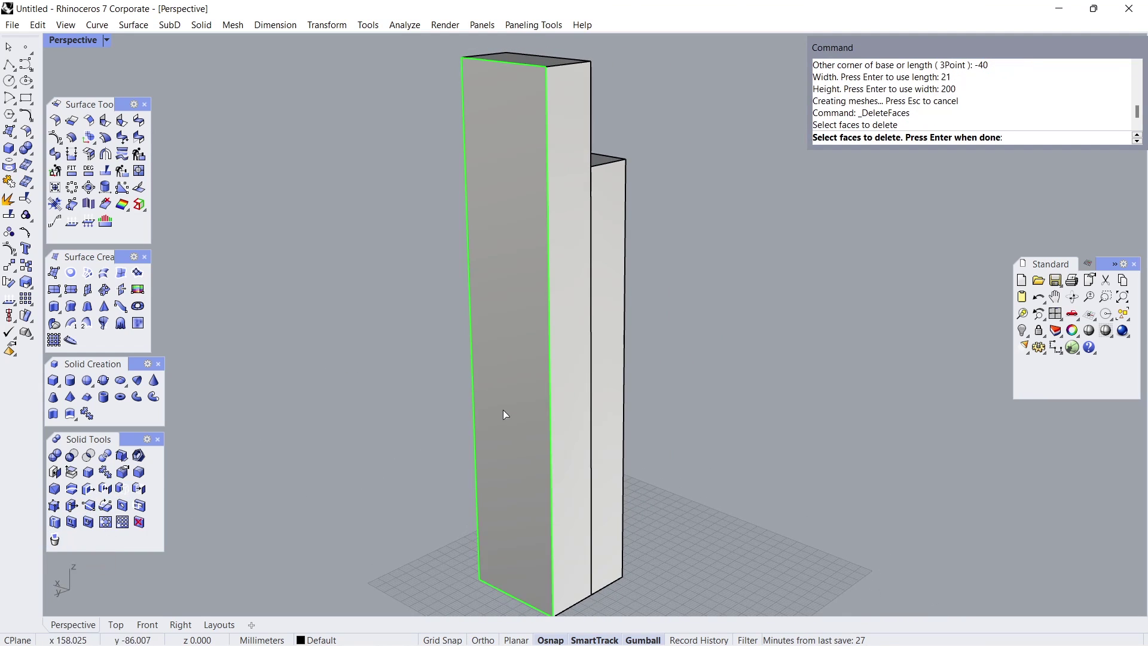
left_click(570, 434)
right_click(512, 443)
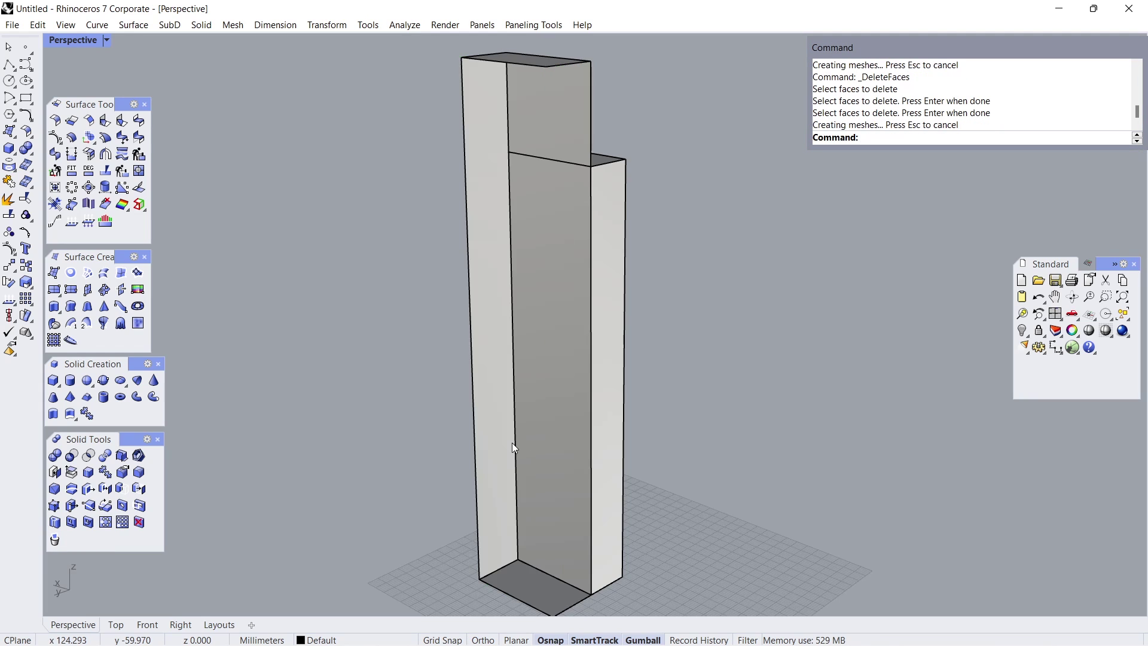
right_click_drag(512, 443, 509, 433, "shift")
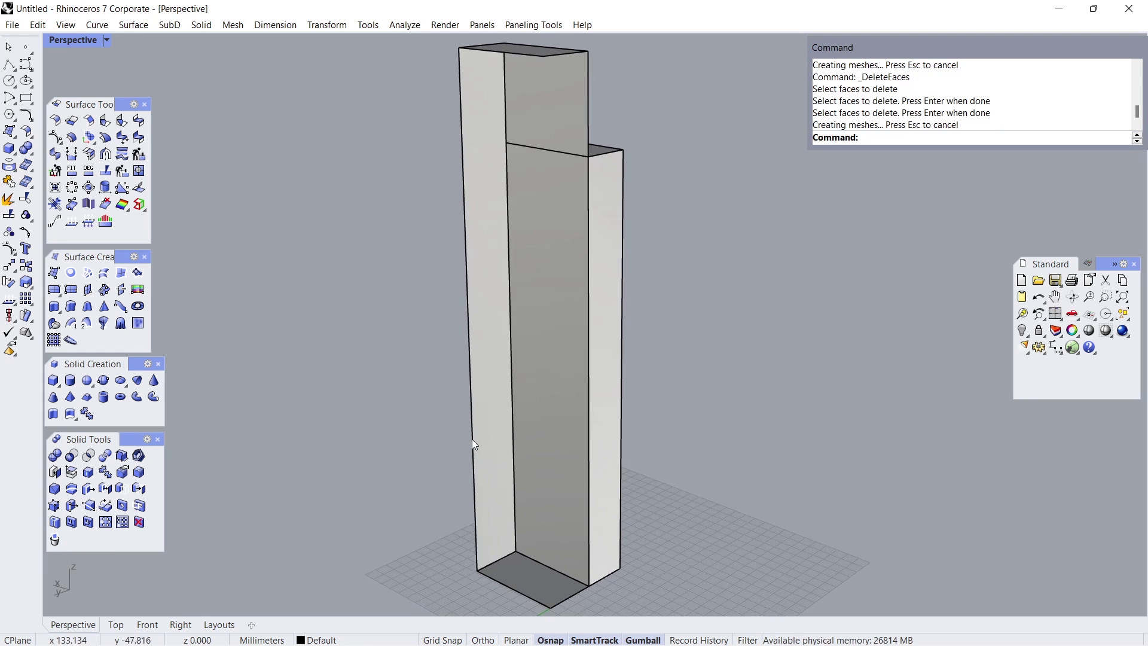
Step: Extrude the tower's bottom edge by 2 and its top edge by 20 into strips
left_click(54, 413)
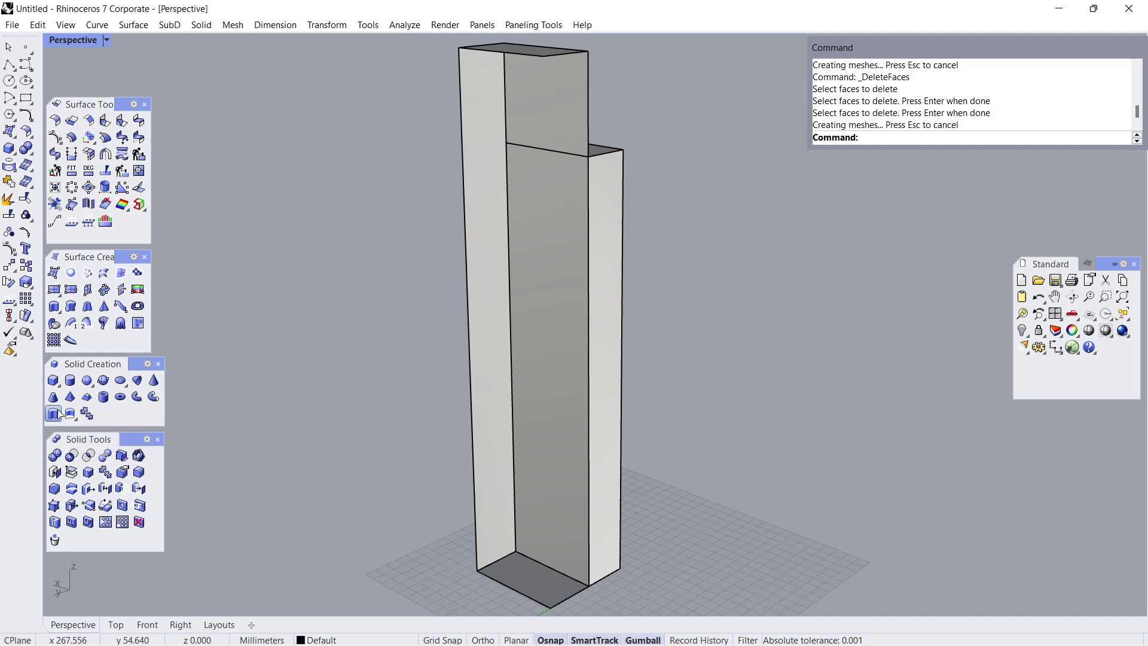
left_click(490, 578)
key("Return")
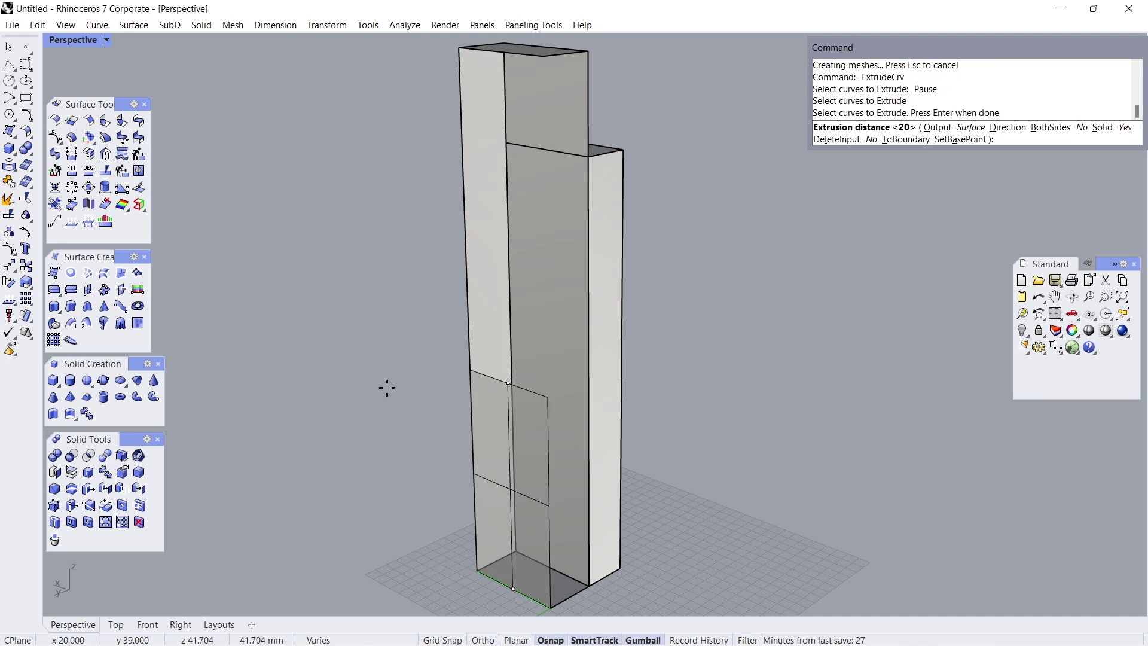
type("20")
key("Return")
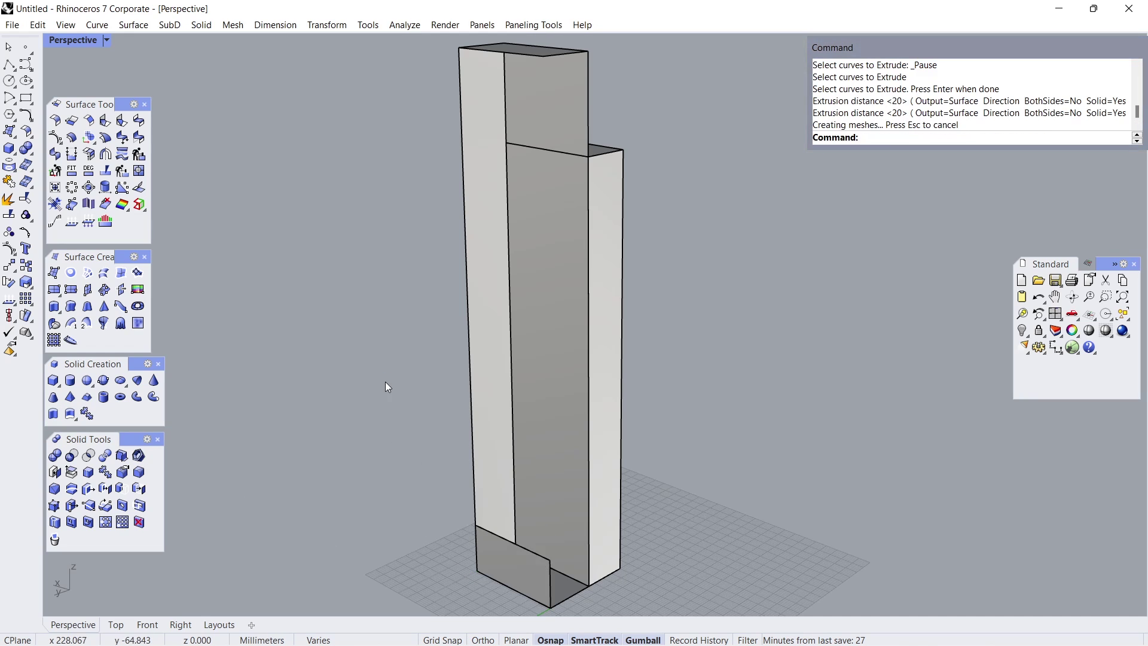
key("Return")
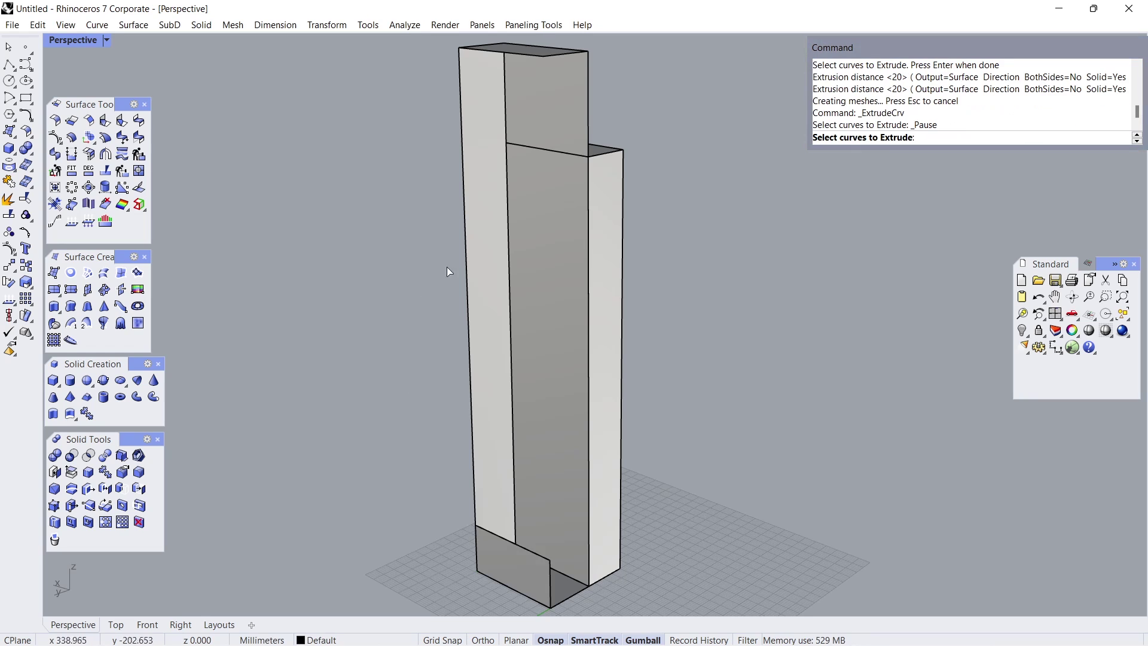
left_click(560, 55)
key("Return")
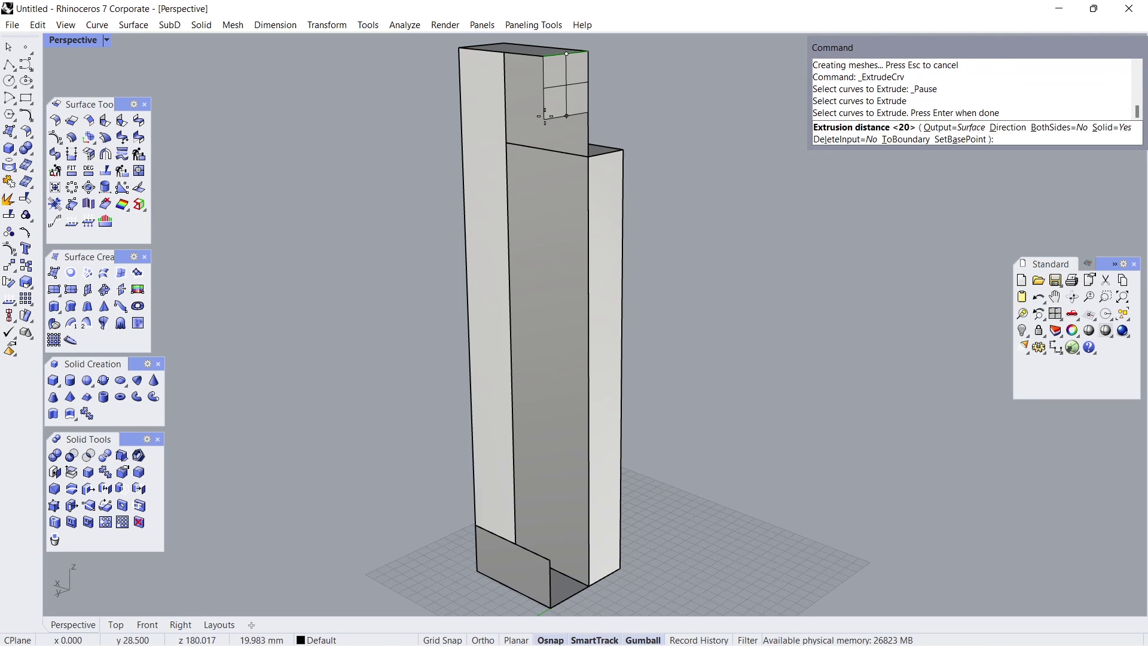
type("20")
key("Return")
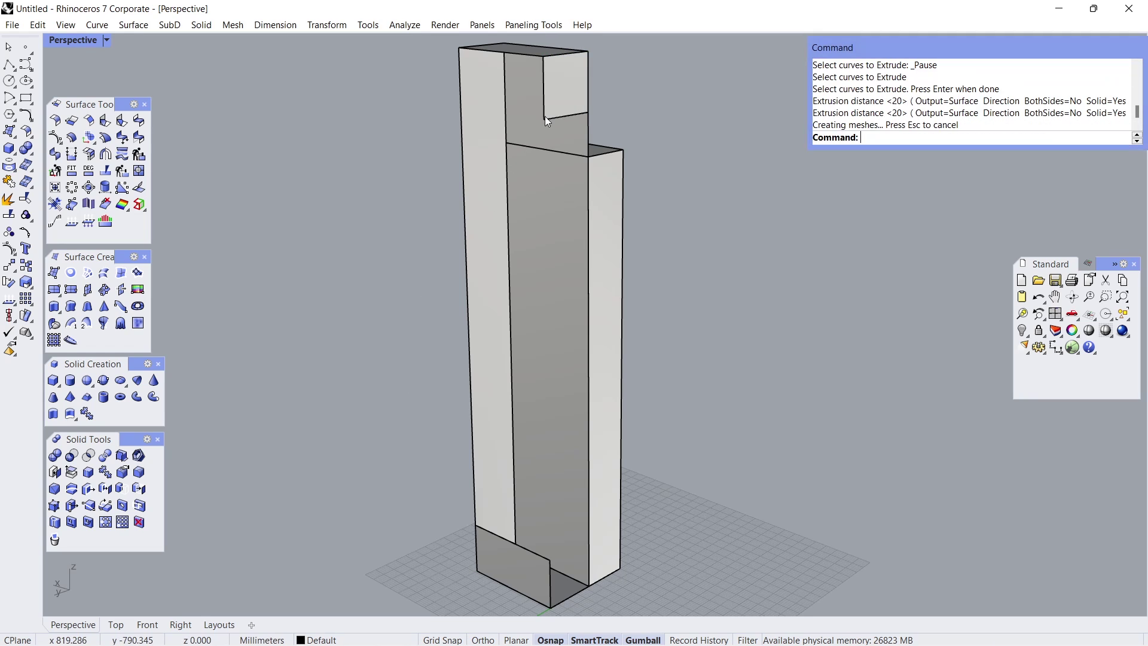
Step: Blend a twisting surface between the tall box's upper and lower notch edges
left_click(139, 122)
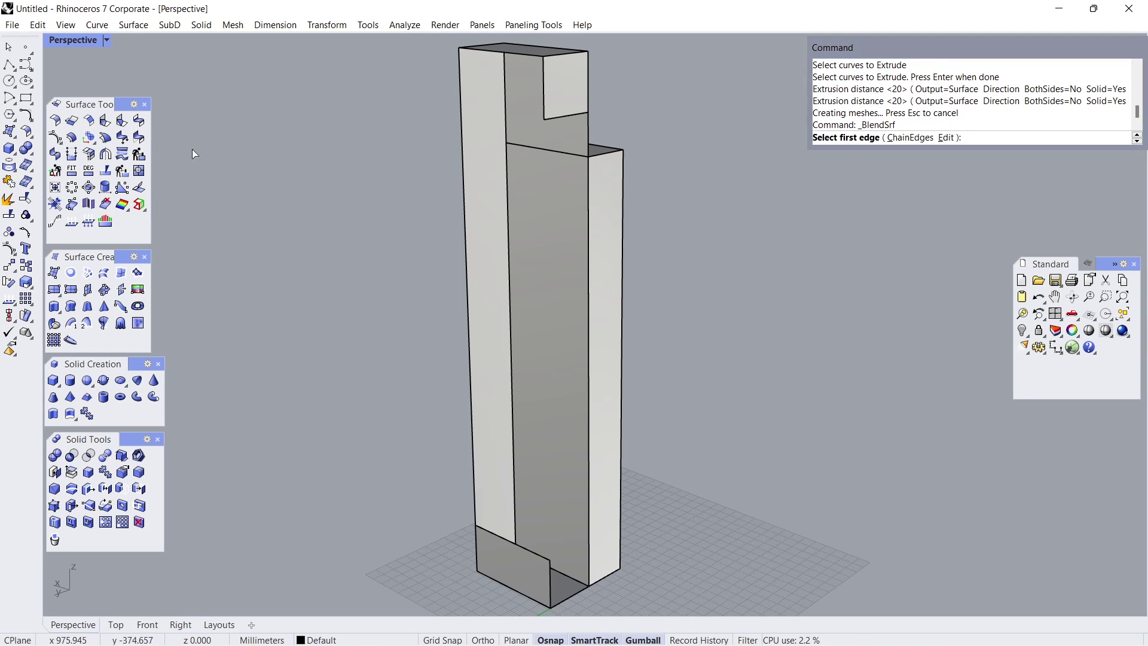
left_click(561, 118)
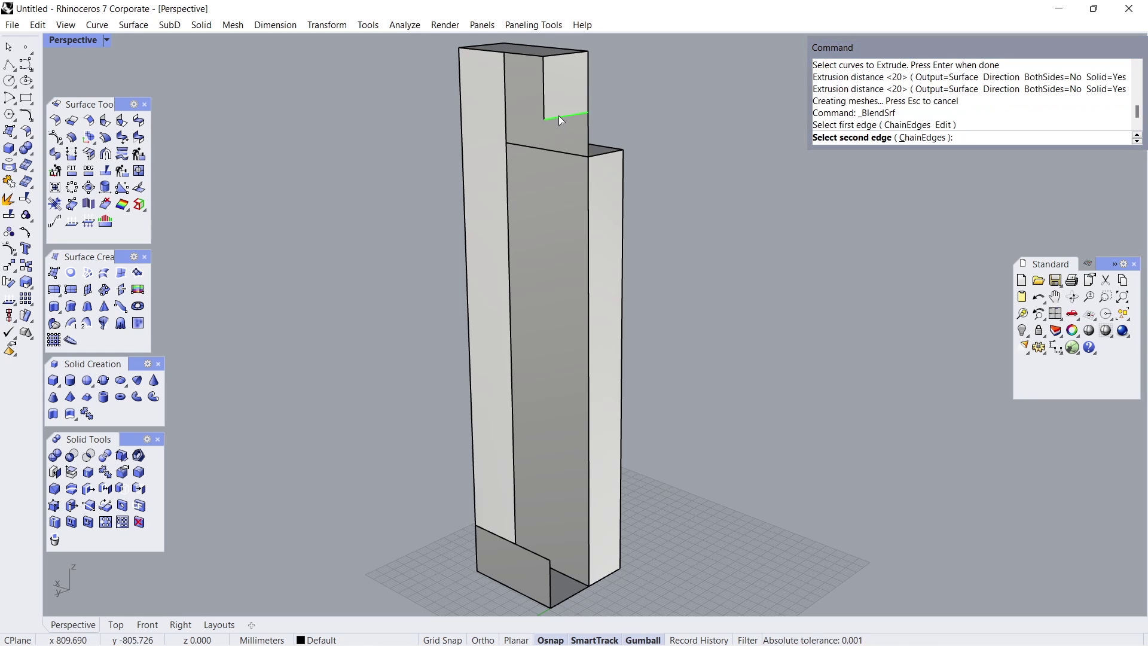
left_click(486, 534)
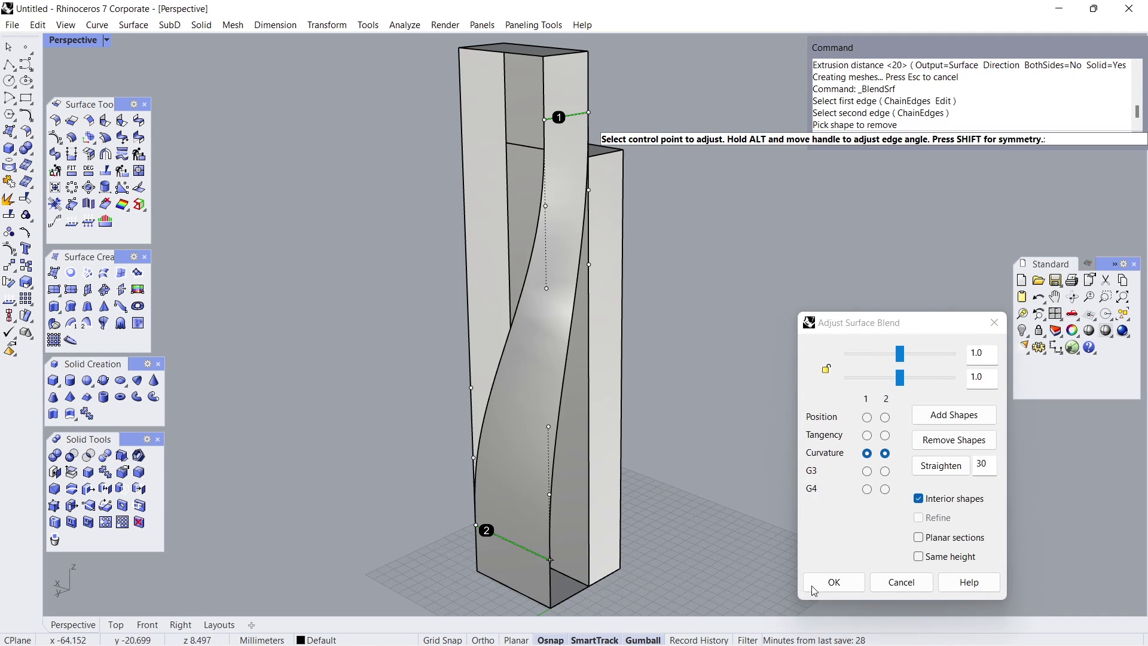
left_click(833, 582)
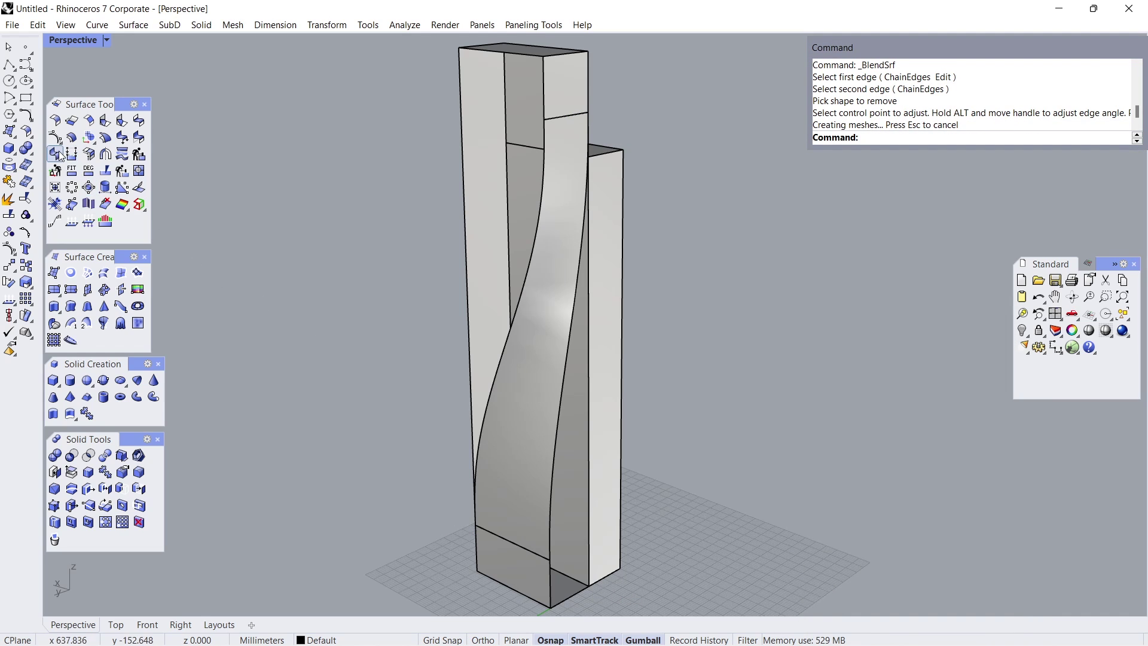
Step: Merge the top flat face into the blend, then pick the merged surface for the next merge
left_click(55, 153)
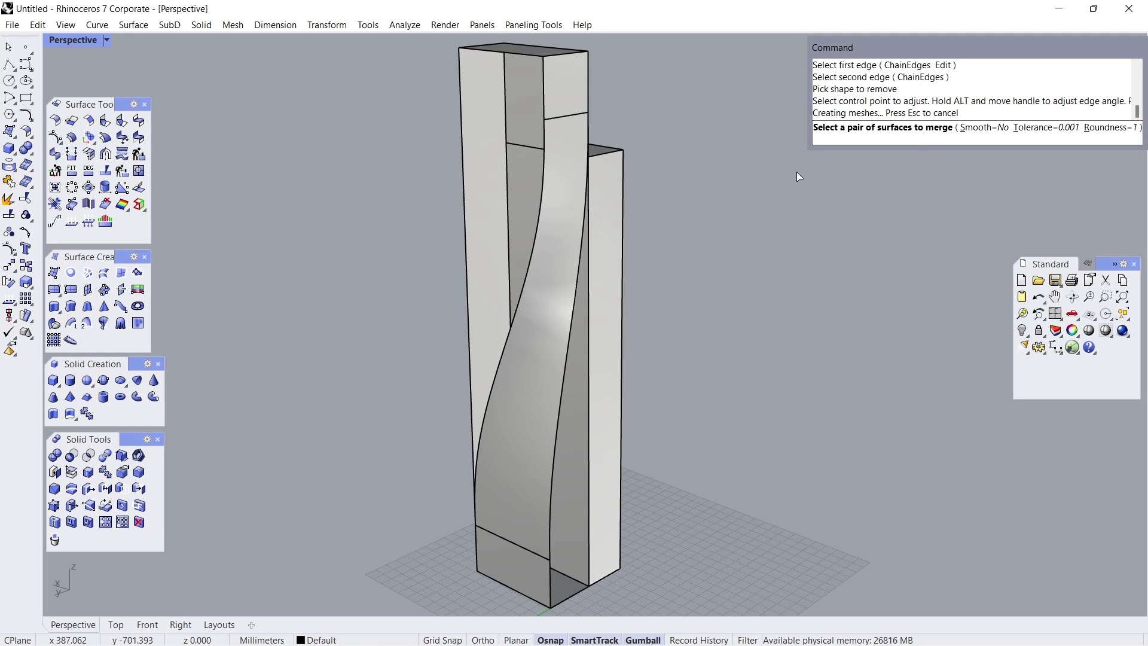
left_click(568, 104)
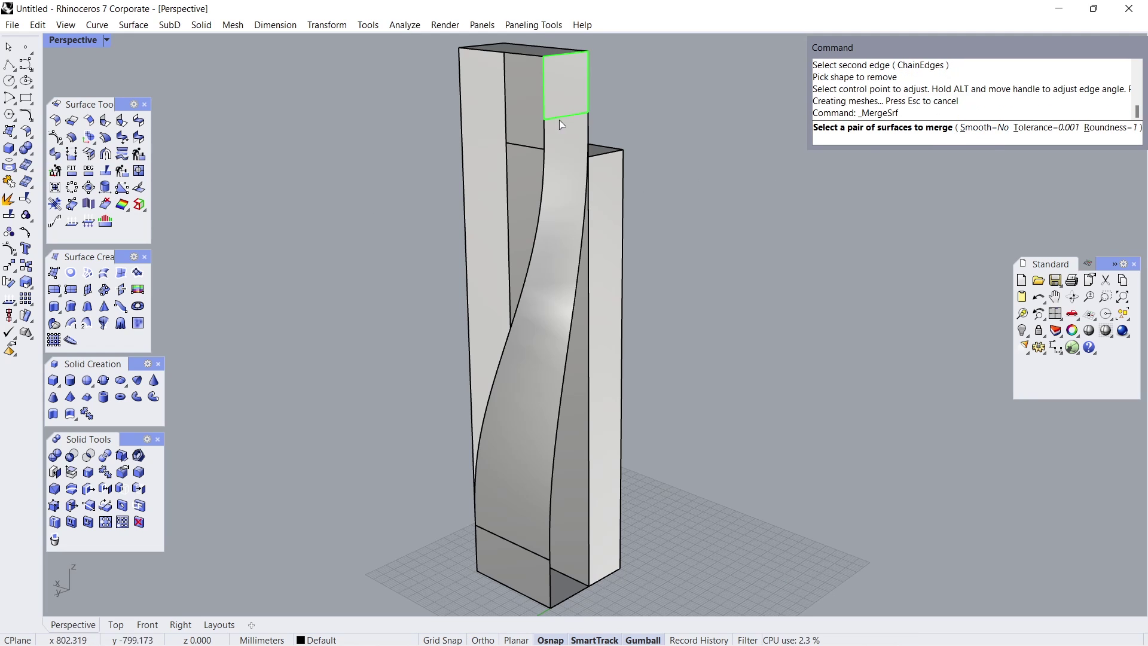
left_click(563, 146)
key("Return")
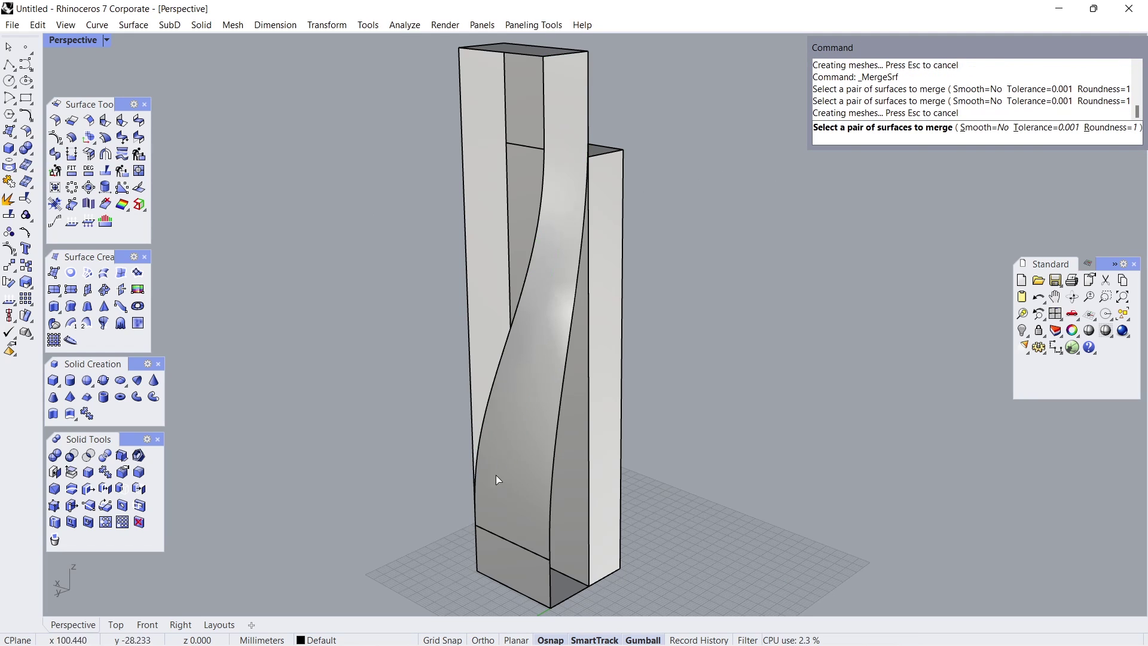
left_click(495, 490)
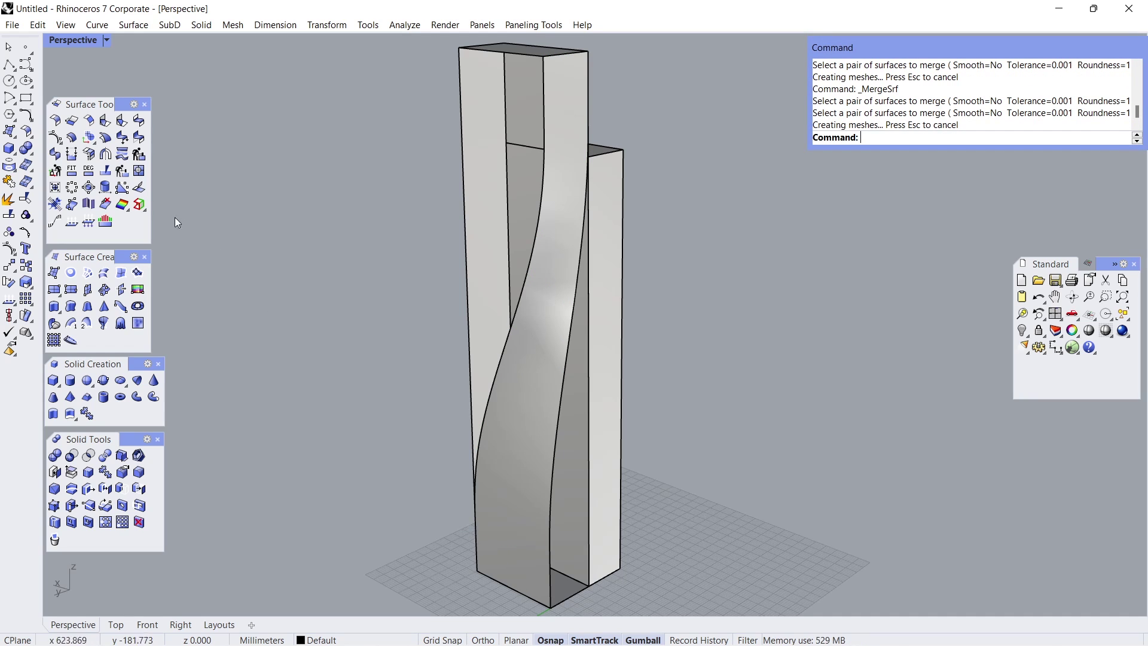
Step: Split the tower's left vertical edge and left curved edge at the same lower point
left_click(106, 173)
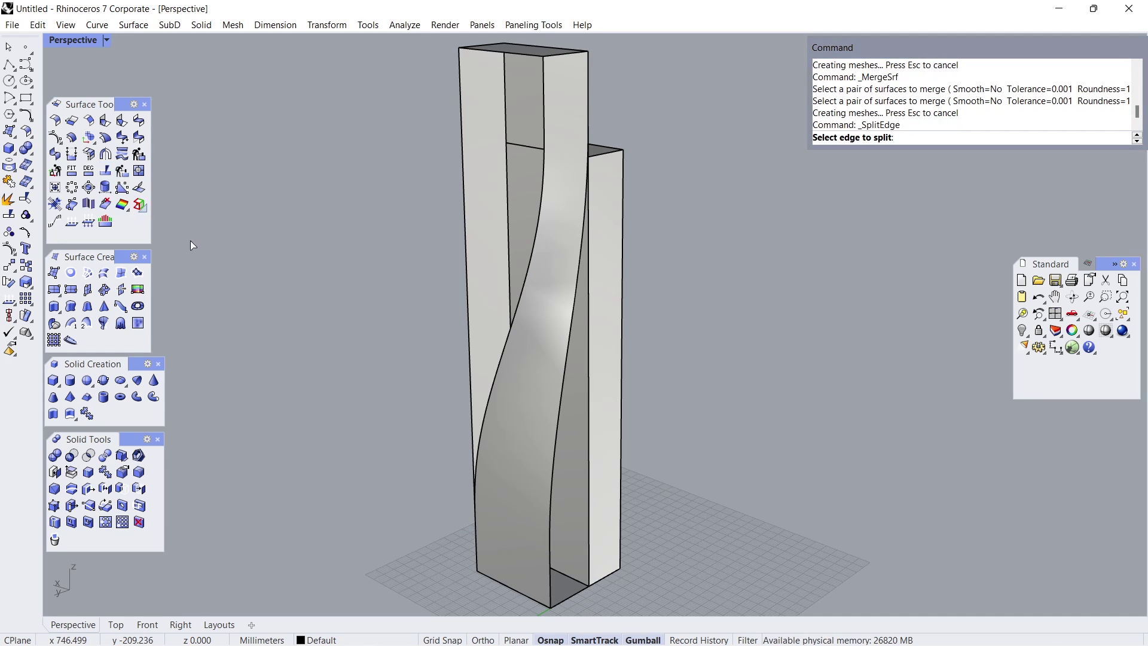
left_click(467, 338)
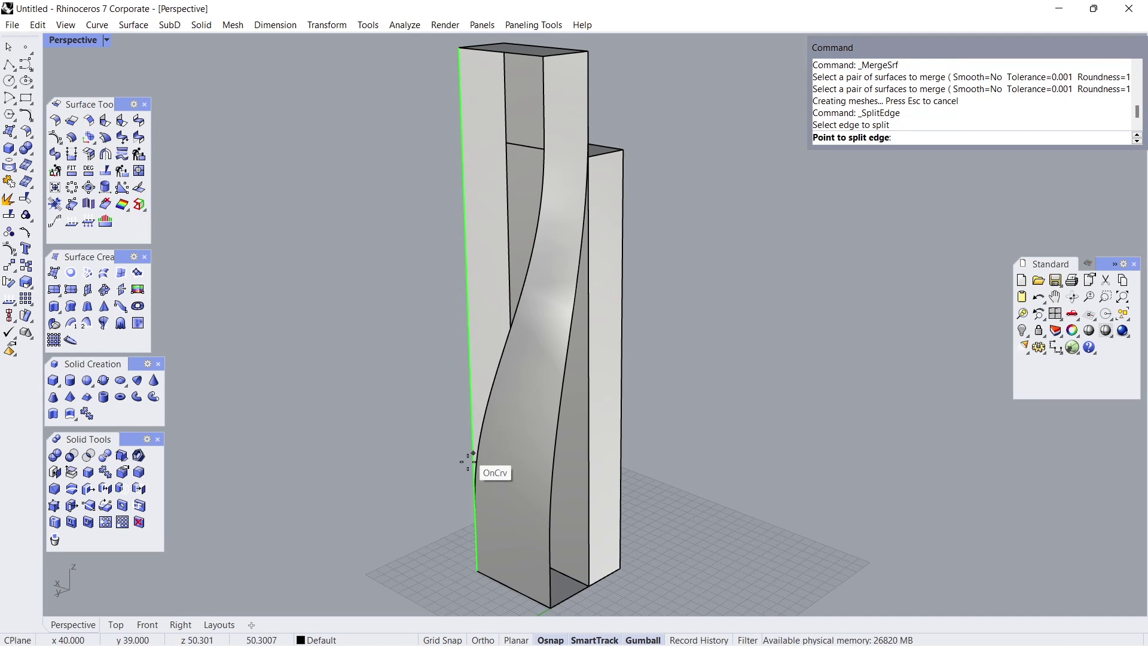
left_click(475, 524)
key("Return")
key("Return")
left_click(489, 393)
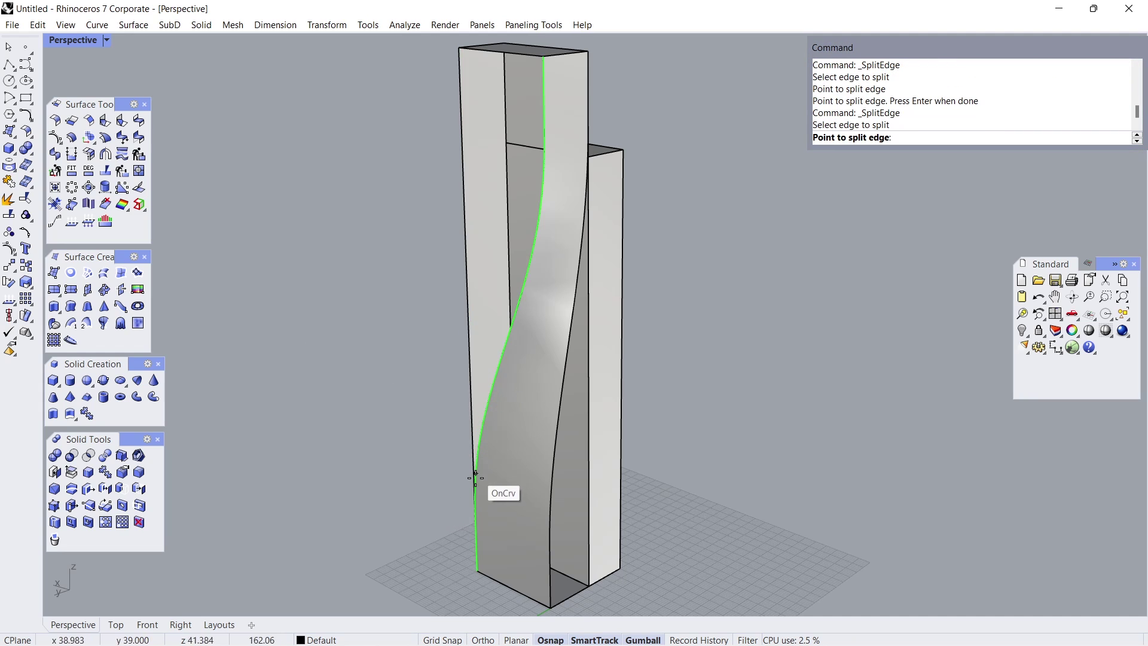
left_click(476, 525)
key("Return")
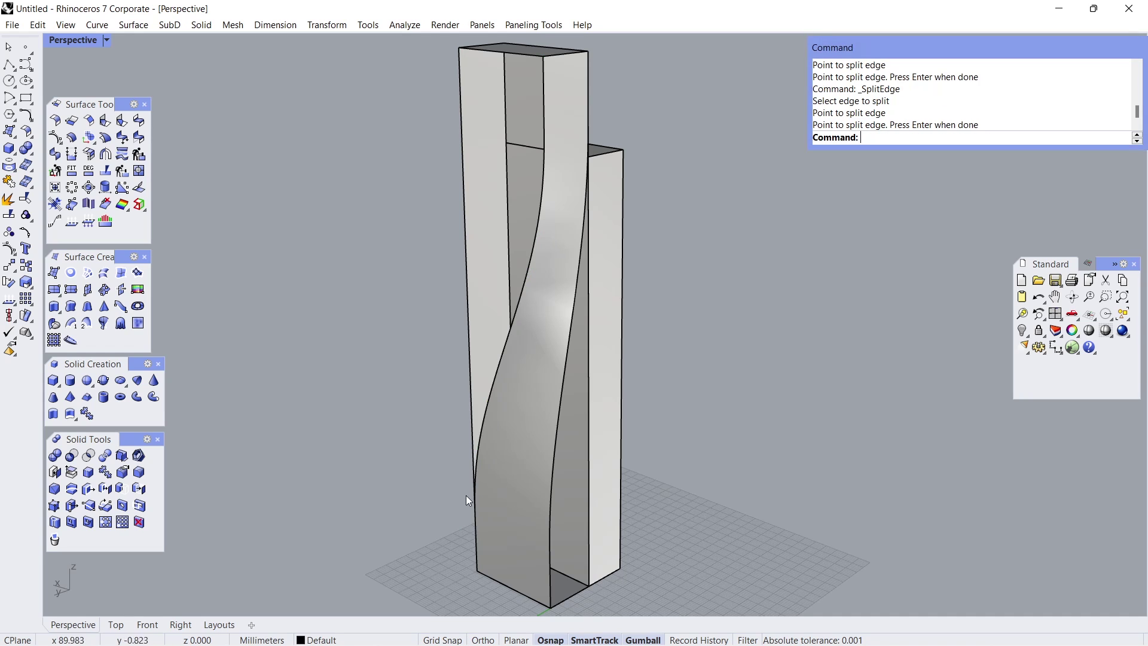
Step: Fill the left opening with a planar surface bounded by the vertical, top and curved edges
left_click(72, 273)
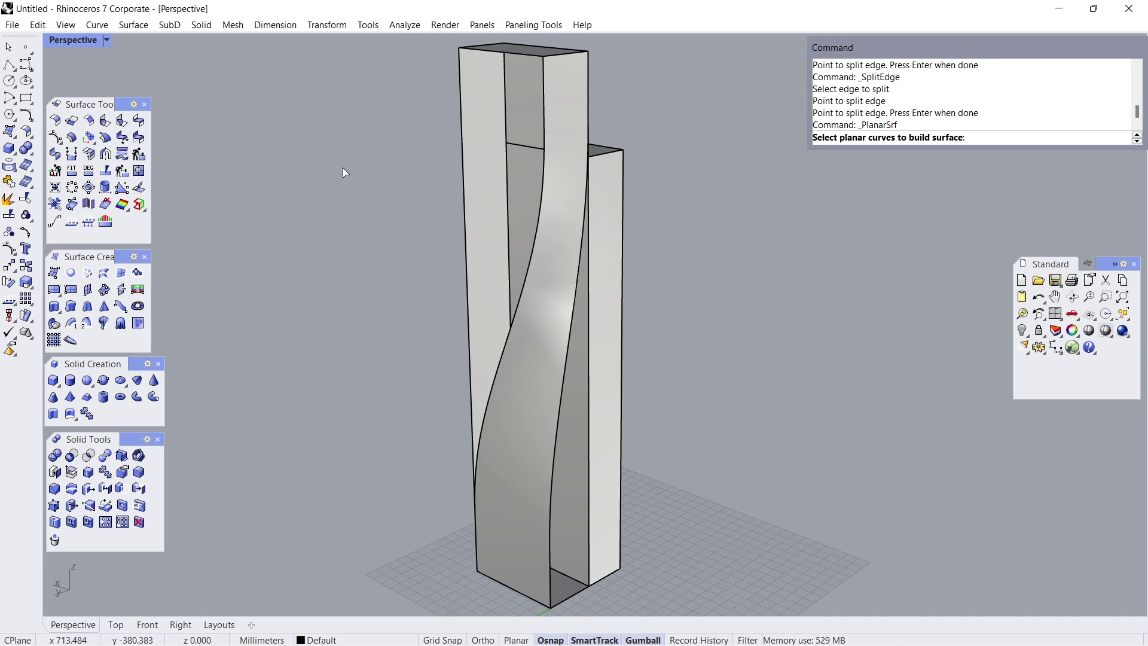
left_click(469, 95)
left_click(489, 54)
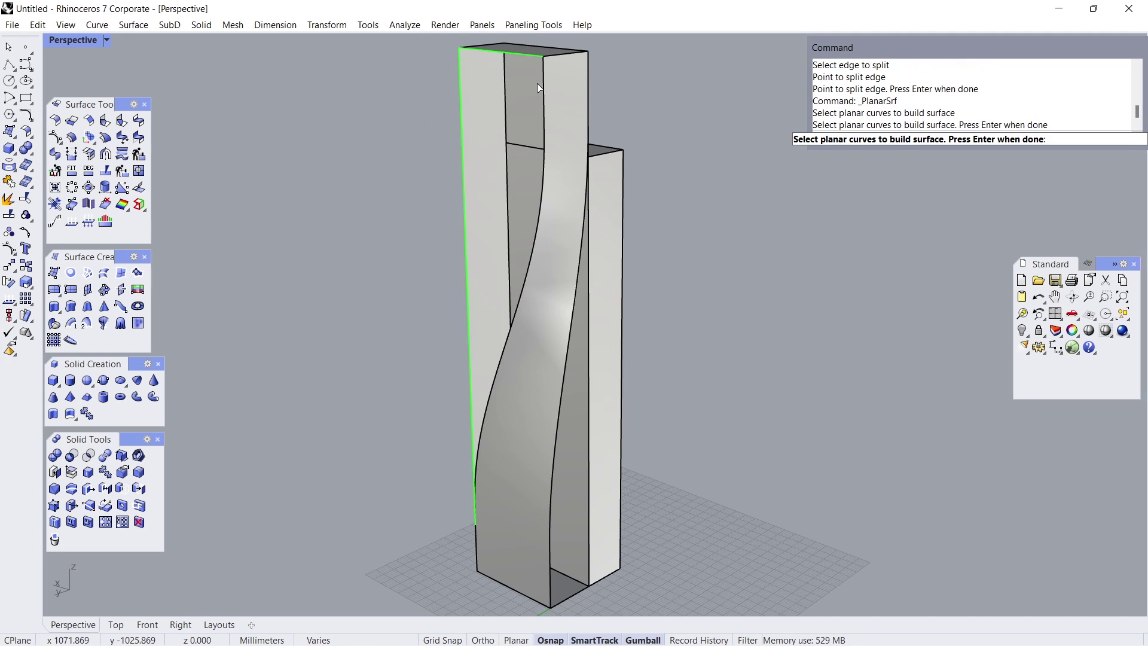
left_click(532, 120)
key("Return")
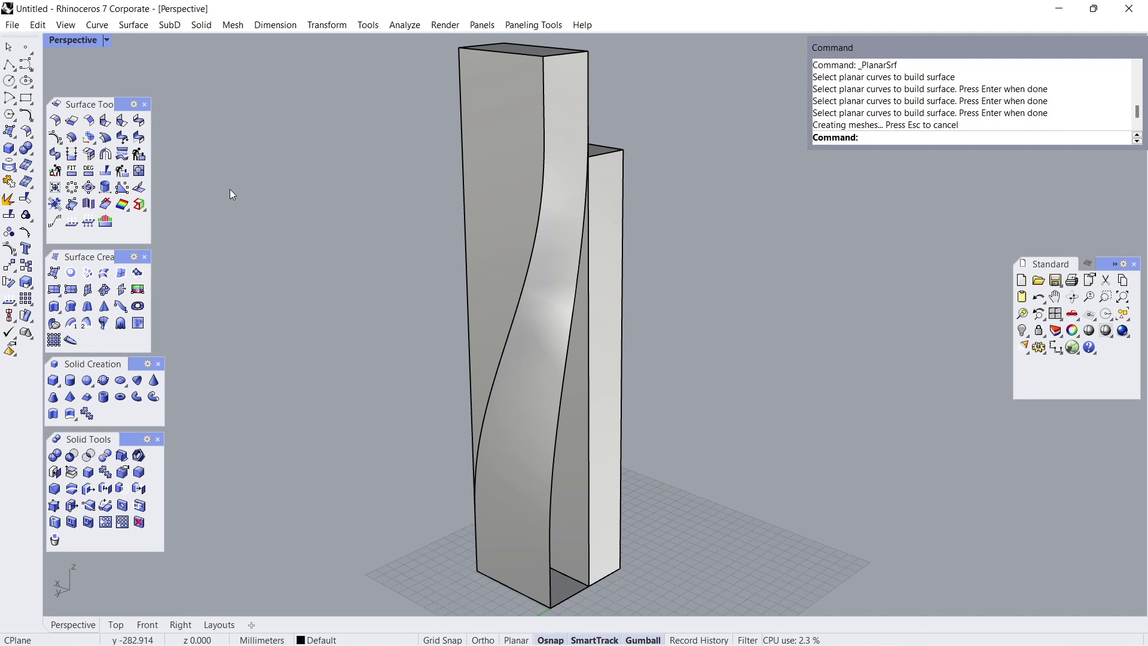
Step: Split the right curved edge and the shared vertical edge between the boxes at their top ends
left_click(106, 172)
left_click(555, 445)
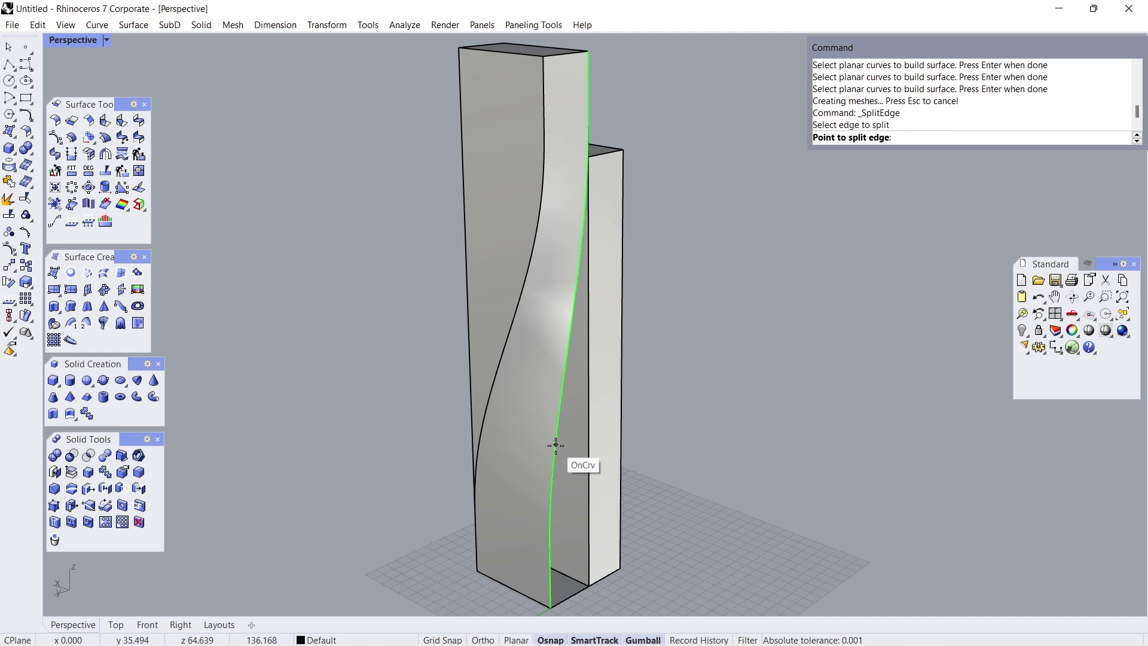
left_click(590, 115)
key("Return")
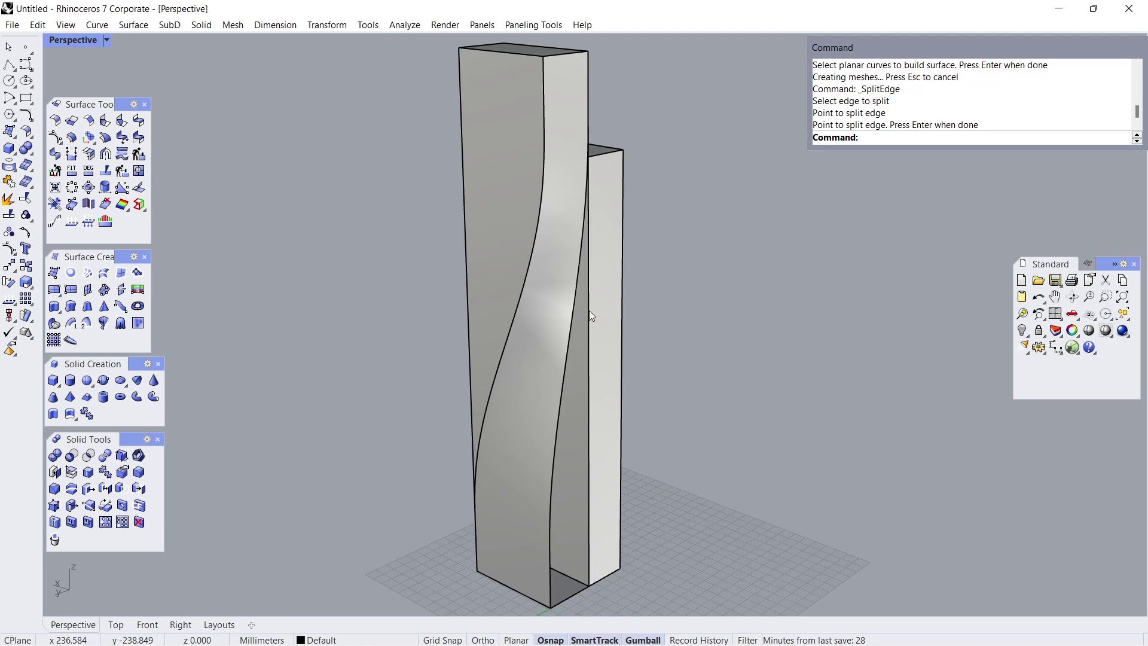
key("Return")
left_click(591, 446)
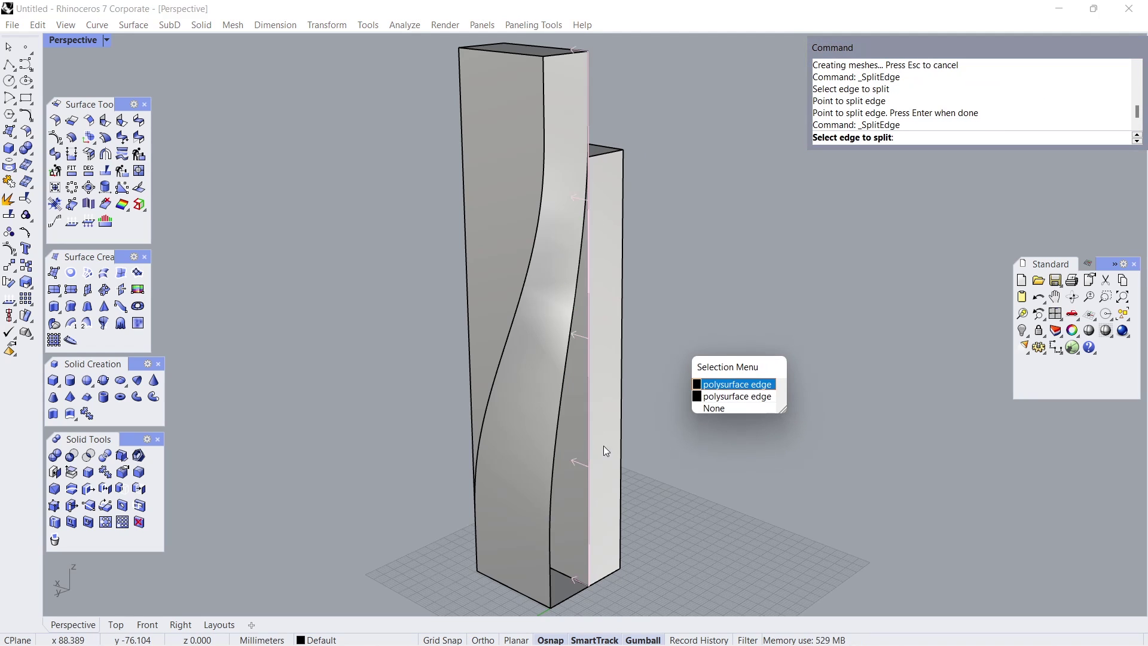
left_click(708, 388)
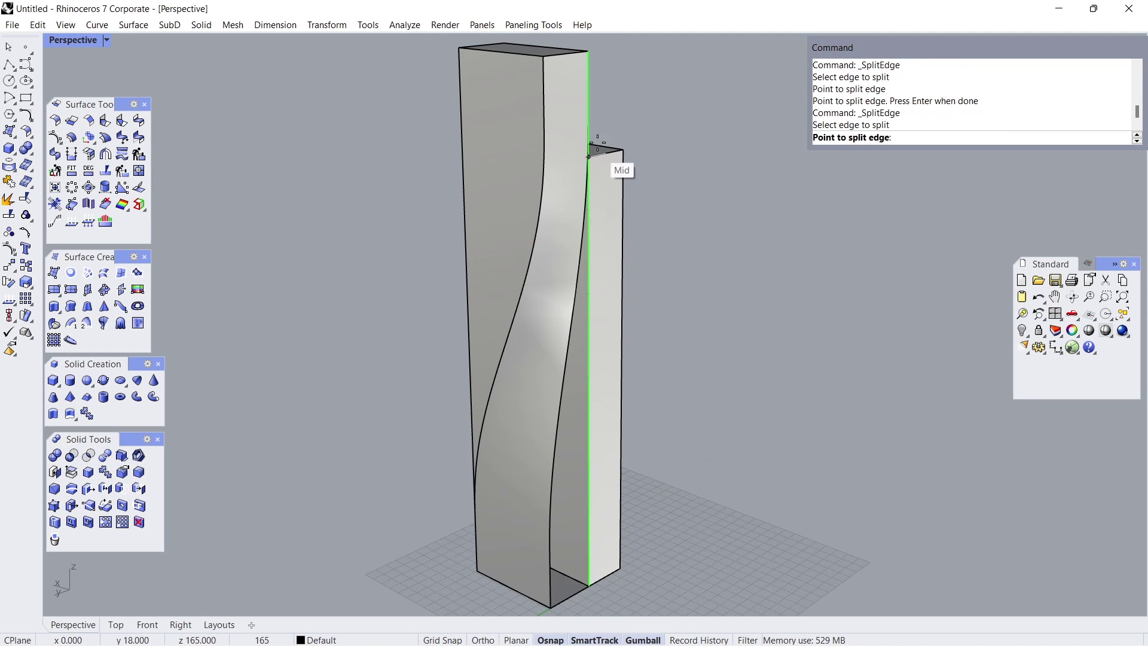
left_click(590, 114)
key("Return")
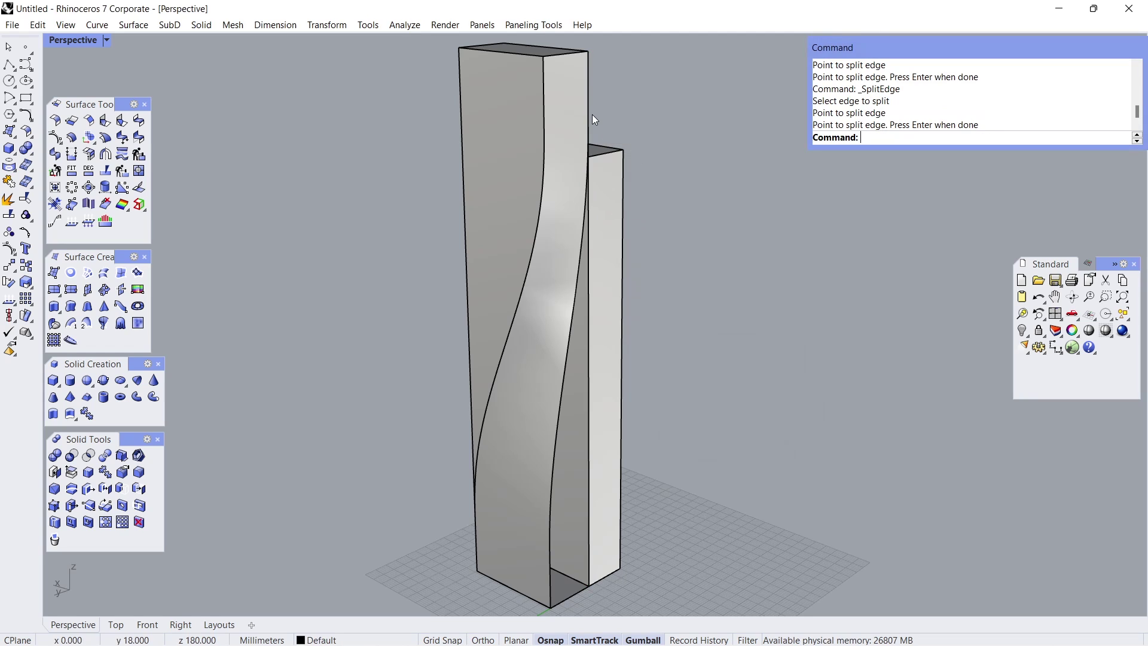
Step: Cap the remaining side gap with a planar surface from the shared vertical, overlapping and bottom edges
left_click(71, 274)
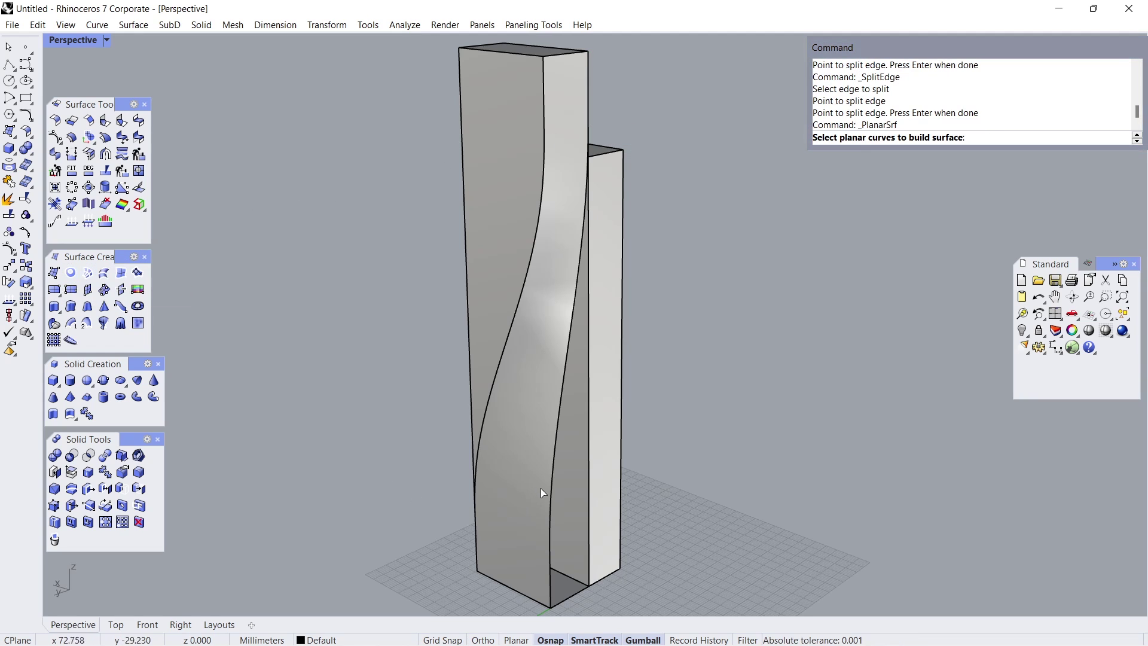
left_click(587, 437)
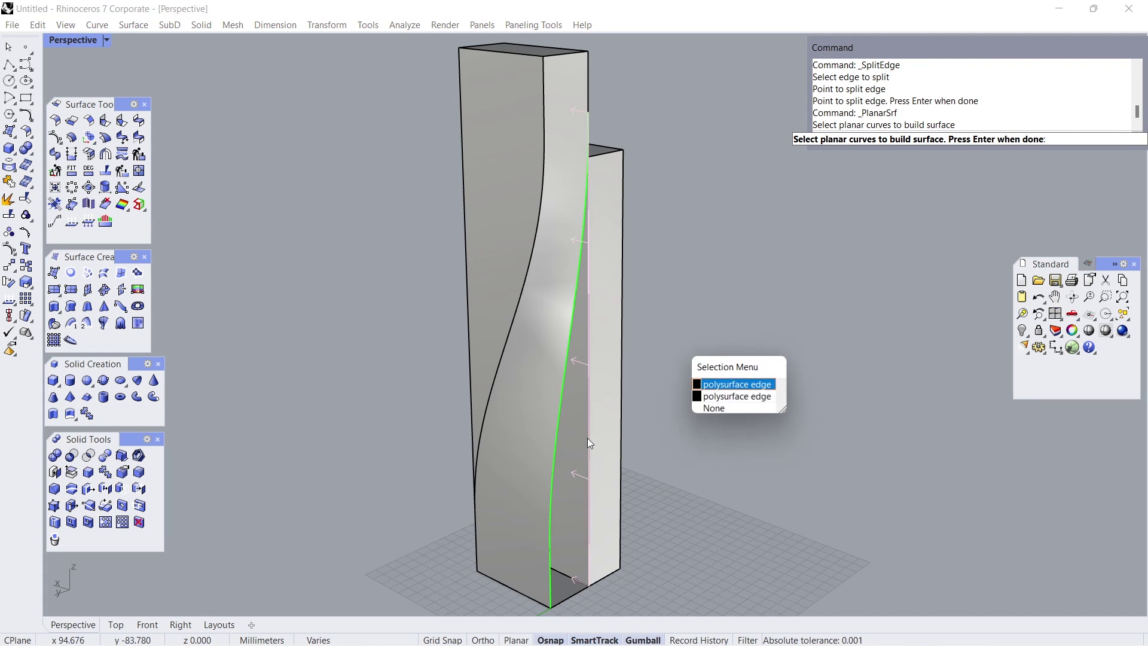
left_click(715, 385)
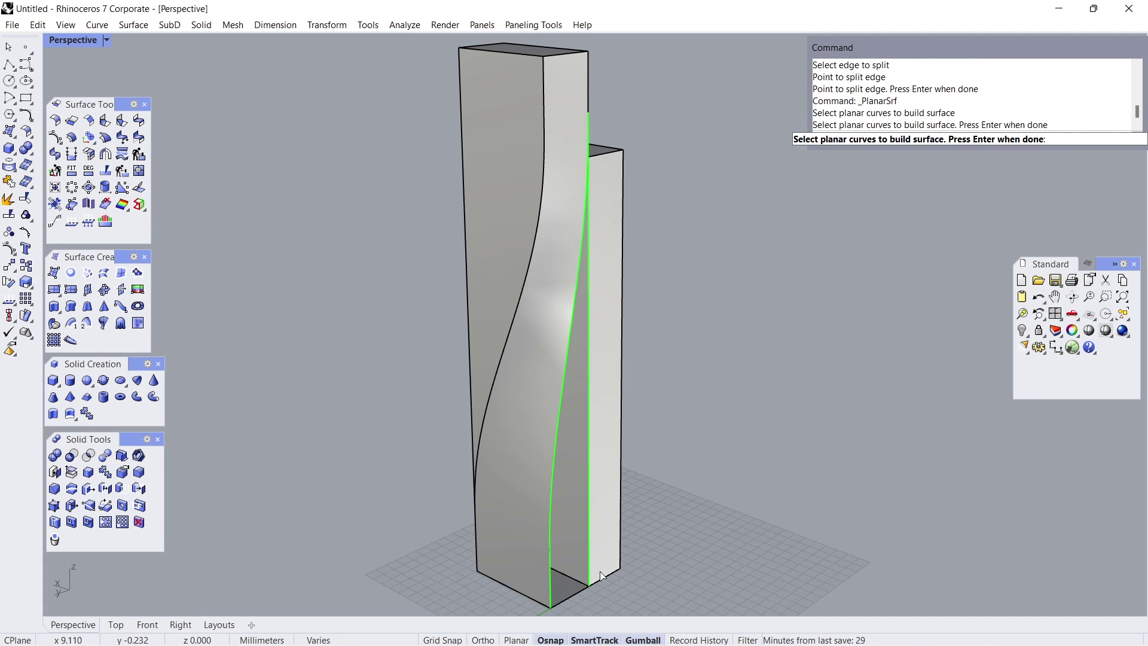
left_click(570, 597)
key("Return")
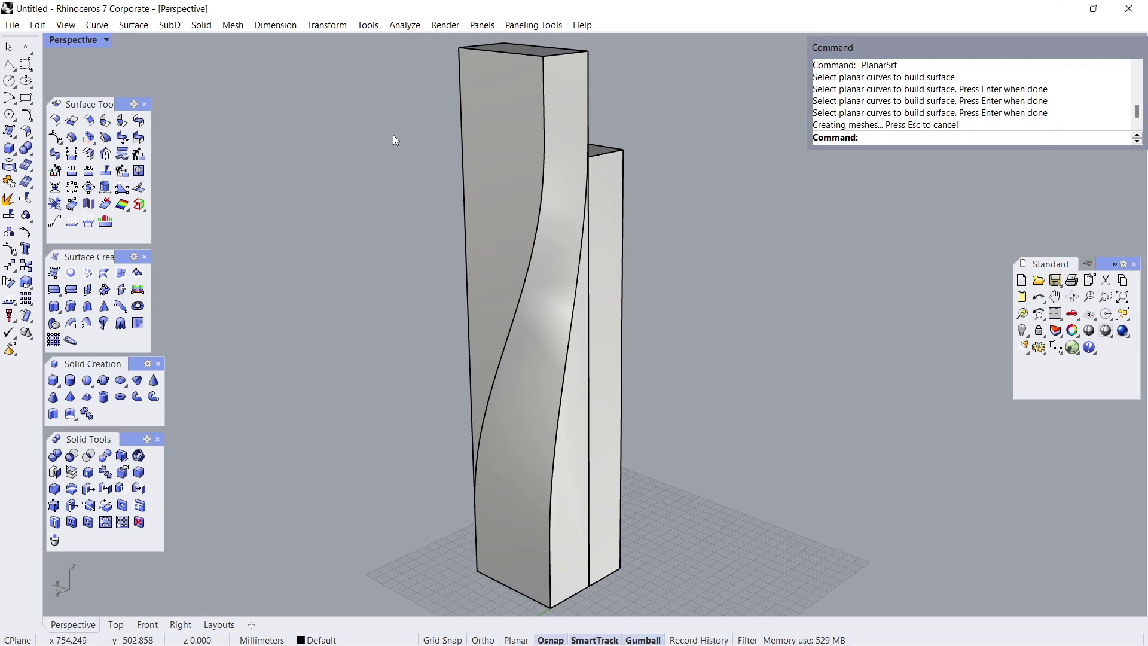
Step: Join the tall box's surfaces into a closed polysurface and nudge it slightly along X
left_click_drag(353, 38, 612, 614)
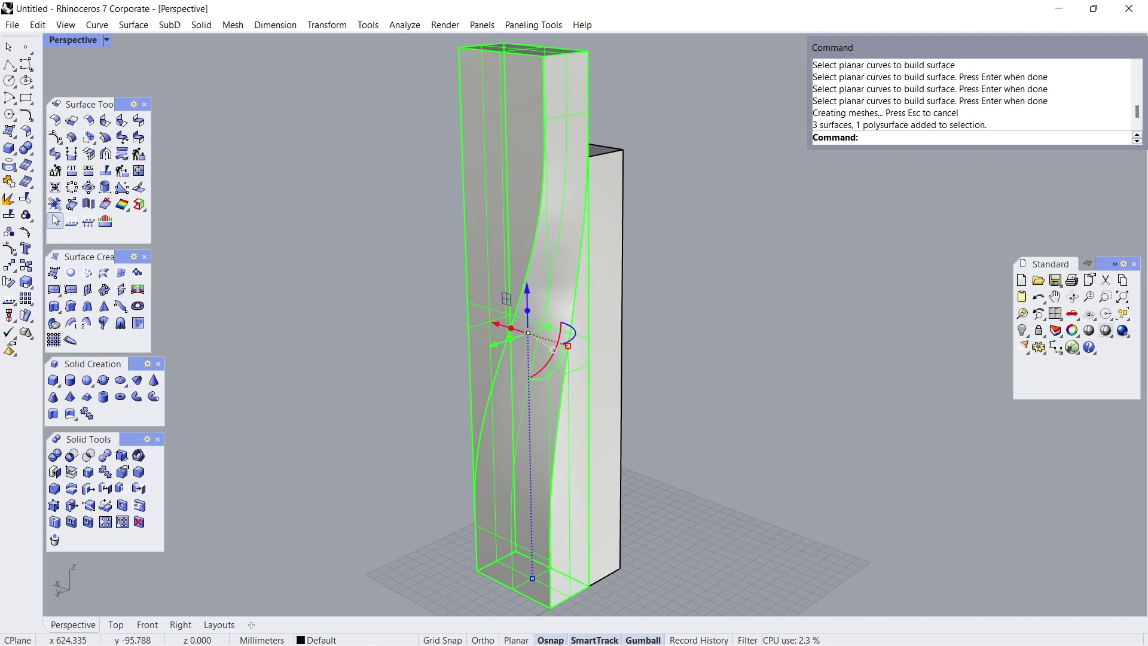
left_click(9, 182)
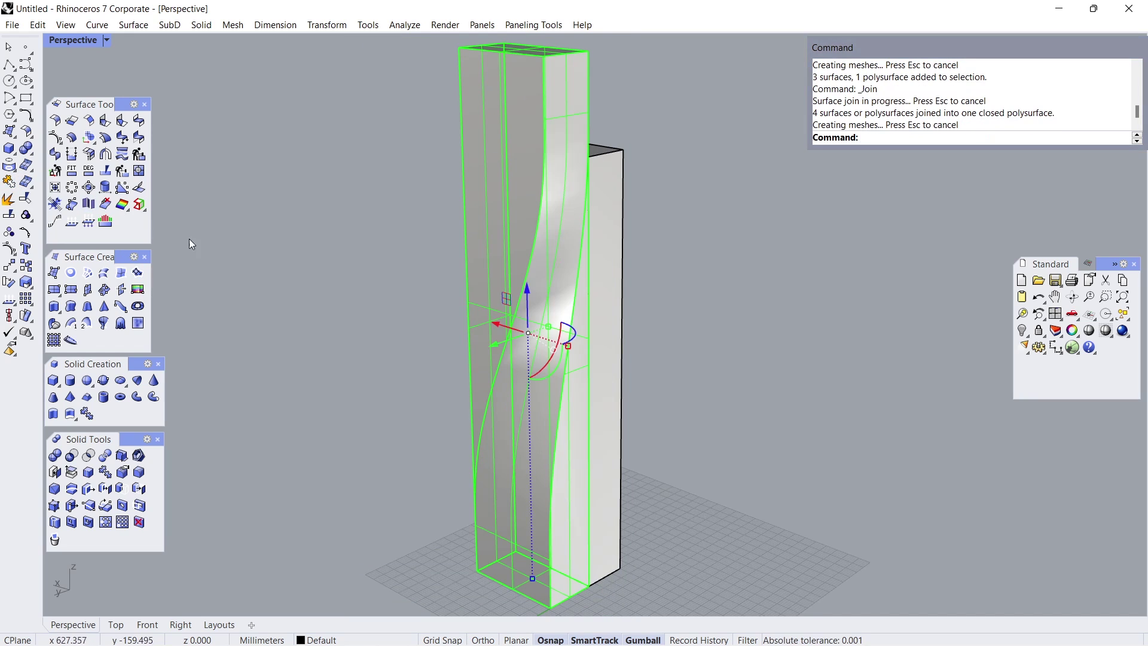
left_click(496, 323)
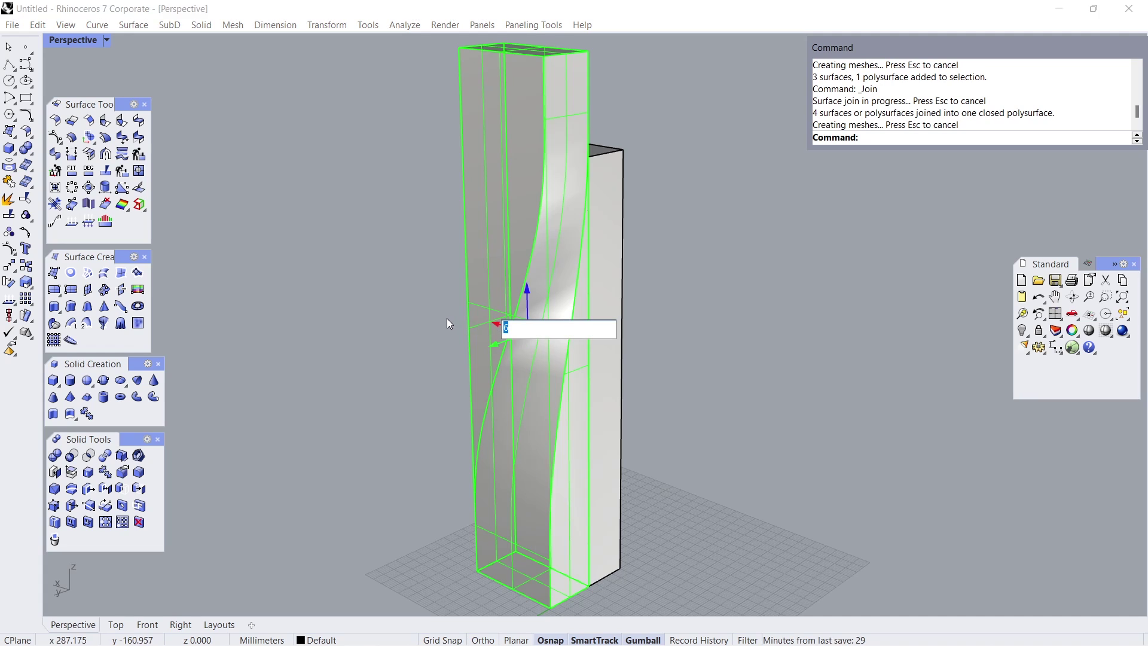
key("Return")
Step: Check in Properties that the tower is a closed solid polysurface
left_click(393, 321)
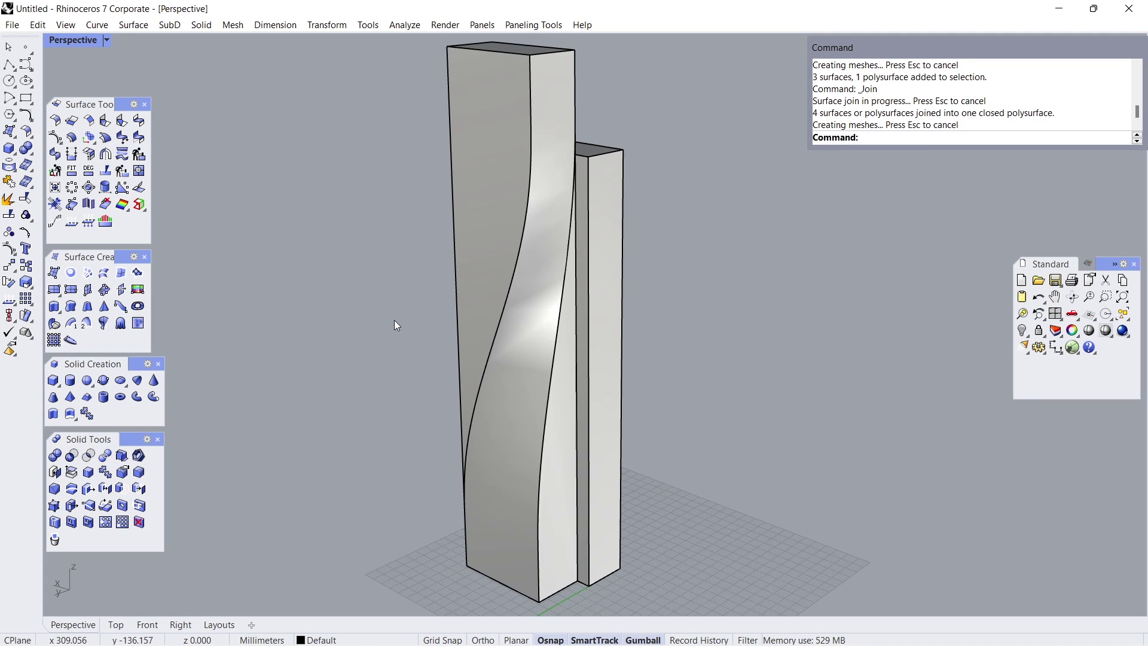
left_click(1071, 331)
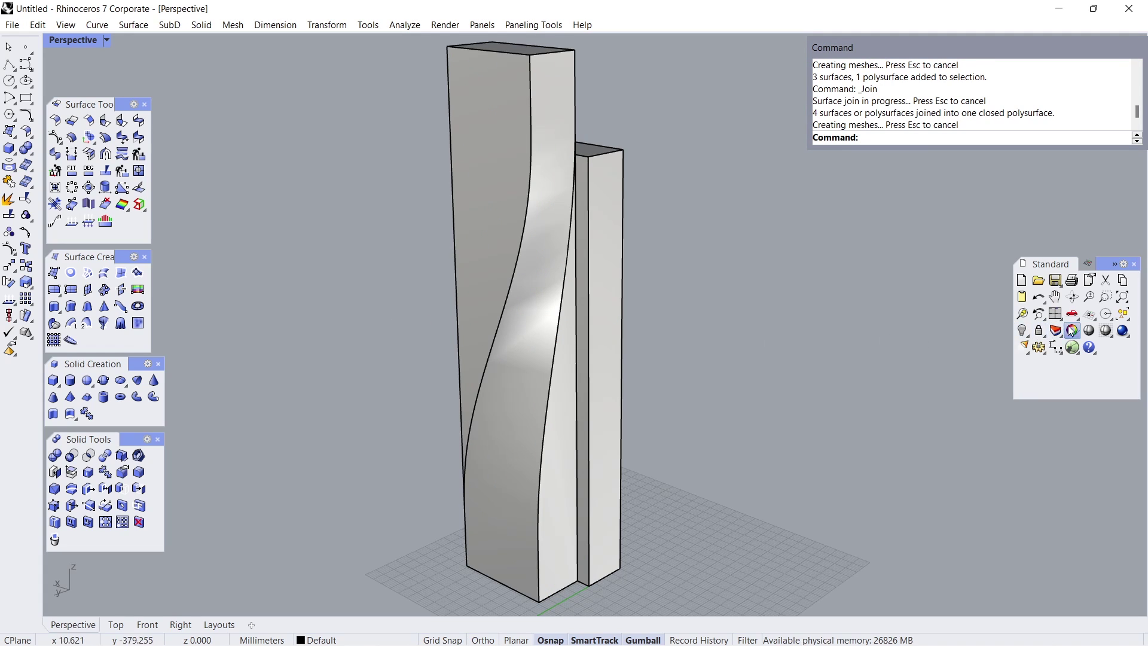
left_click(483, 190)
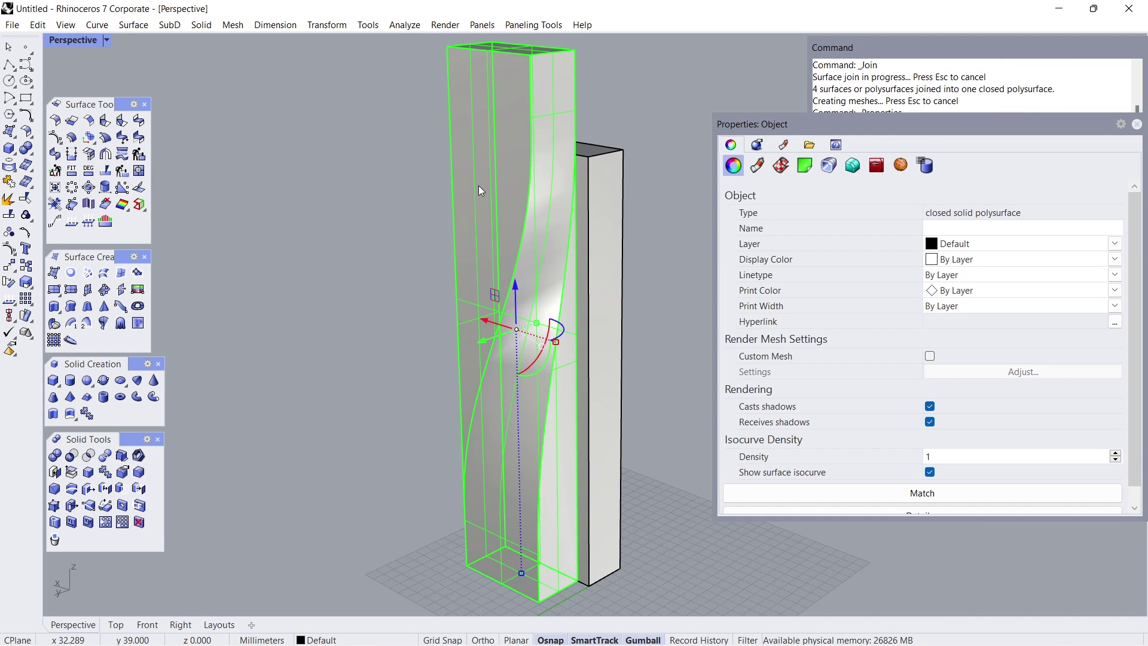